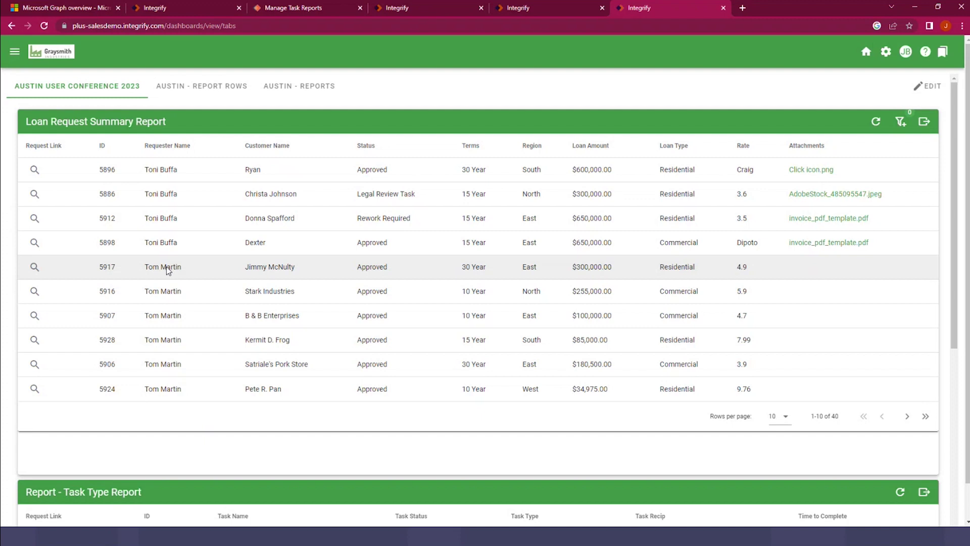
Step: Open the site navigation menu, then close it to return to the Loan Request Summary Report
left_click(15, 53)
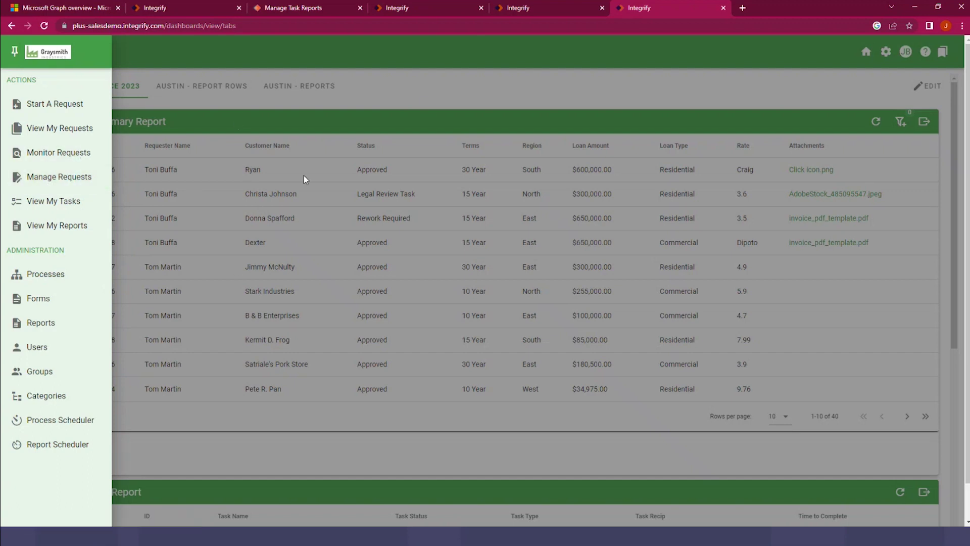
left_click(423, 90)
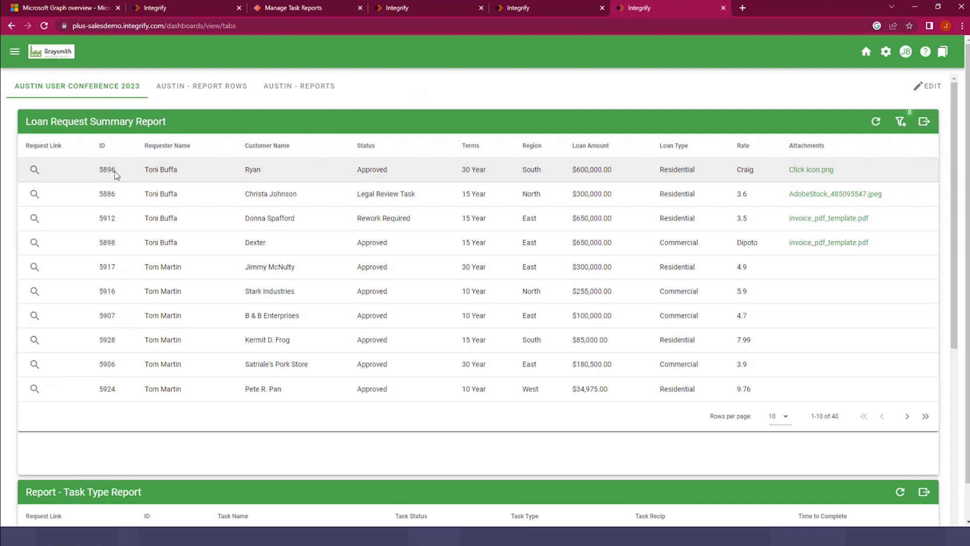
Step: Start a brand-new report from the Reports administration page
left_click(17, 53)
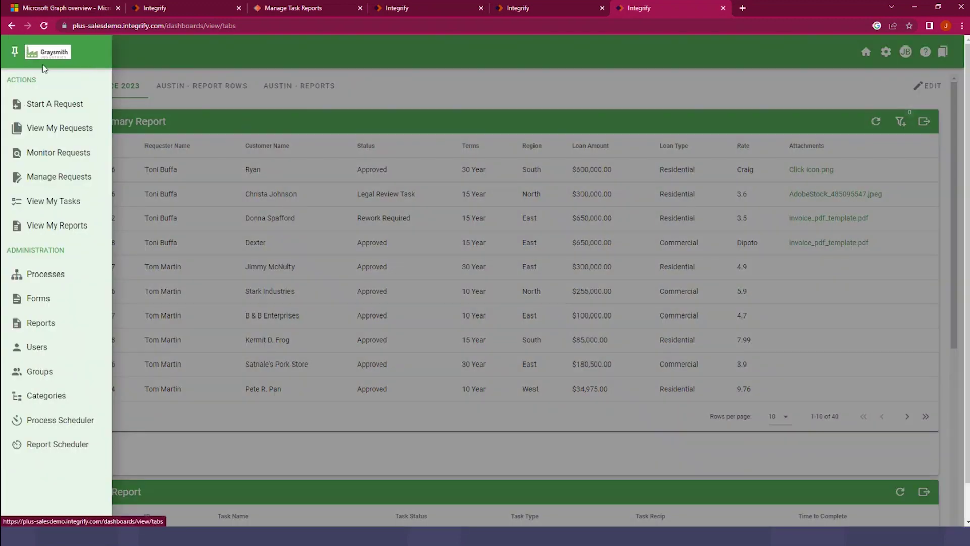
left_click(43, 321)
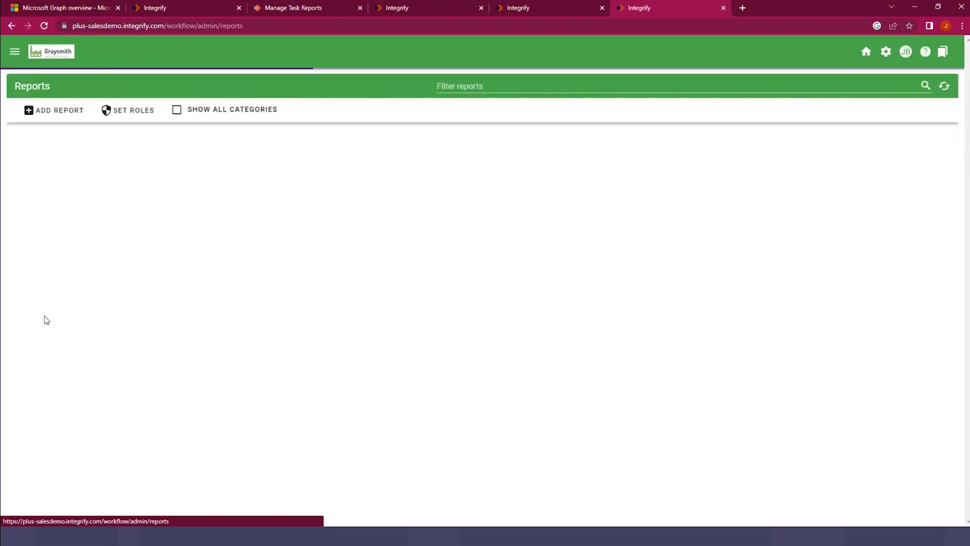
left_click(64, 117)
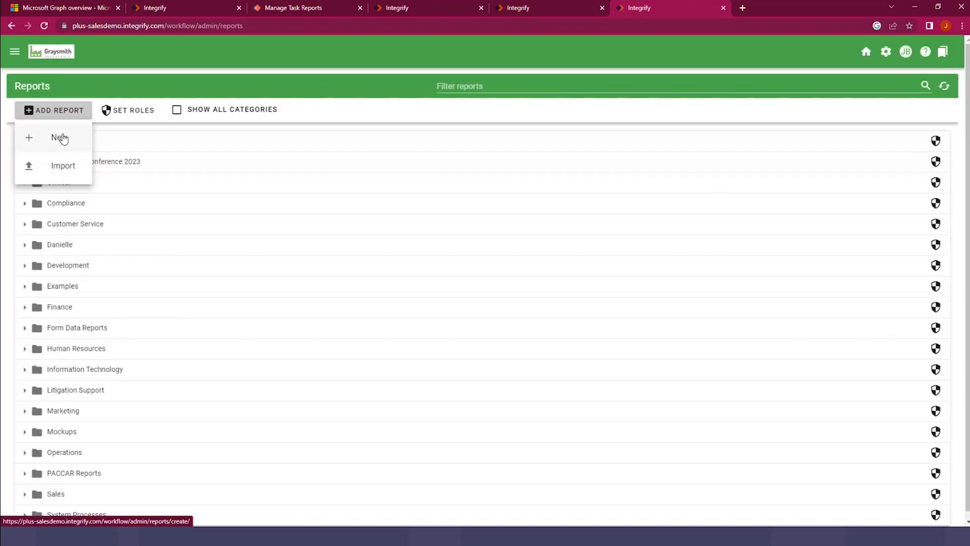
left_click(61, 138)
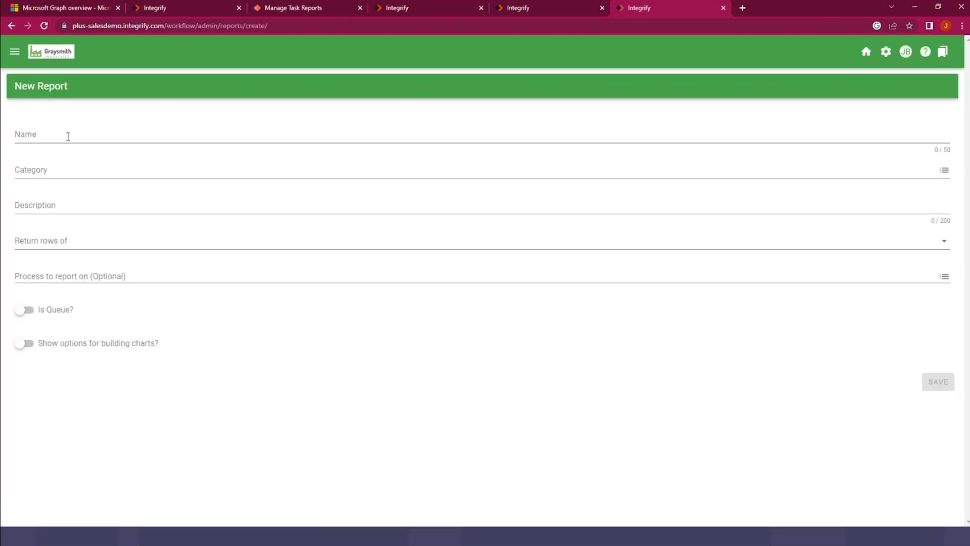
Step: Name the report 'AUC Manage Task Report' and file it under Austin User Conference 2023
left_click(68, 136)
type("AUC ")
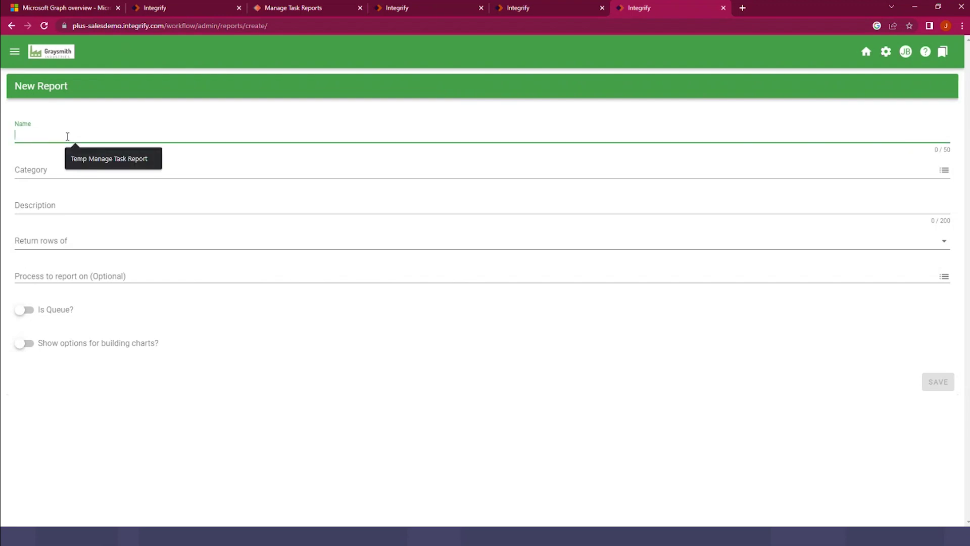
type("Manager")
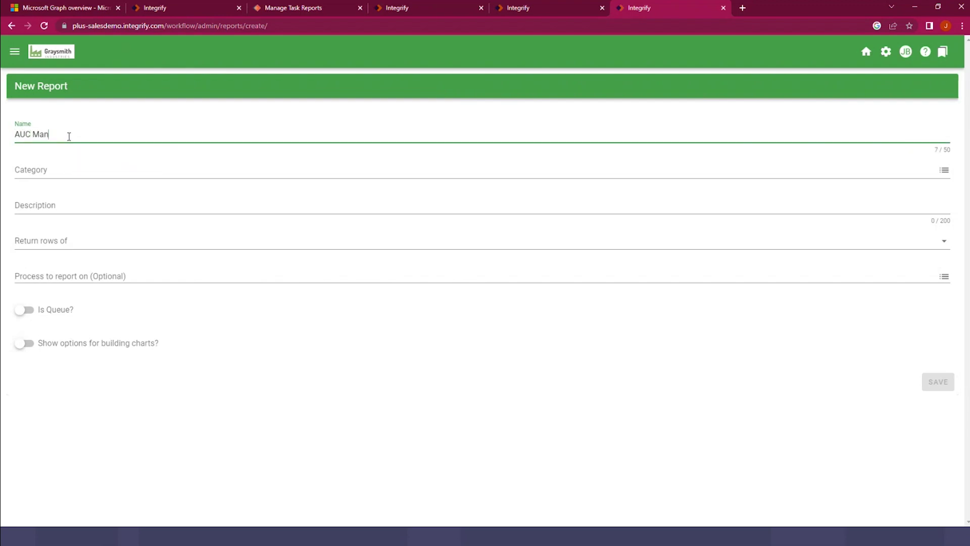
key("BackSpace")
type("Task Tas")
key("BackSpace")
key("BackSpace")
key("BackSpace")
type("Report")
left_click(119, 170)
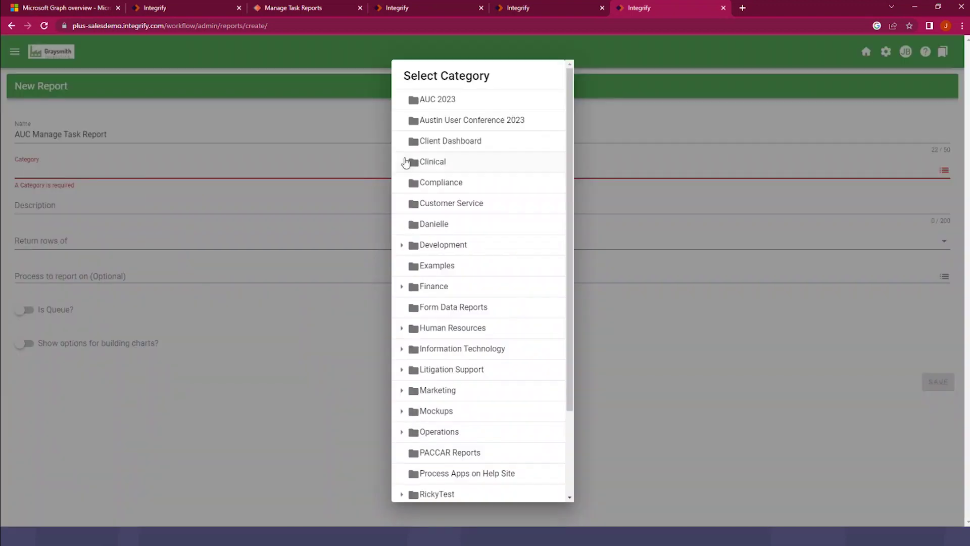
left_click(416, 121)
Step: Make the report return Tasks rows for the Loan Request Workflow process, and save it
left_click(140, 241)
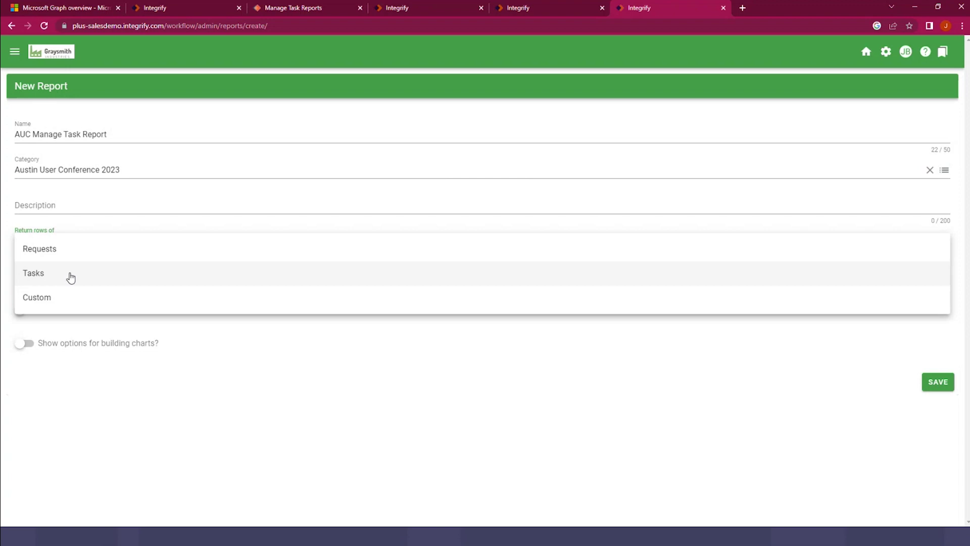
left_click(71, 278)
left_click(152, 280)
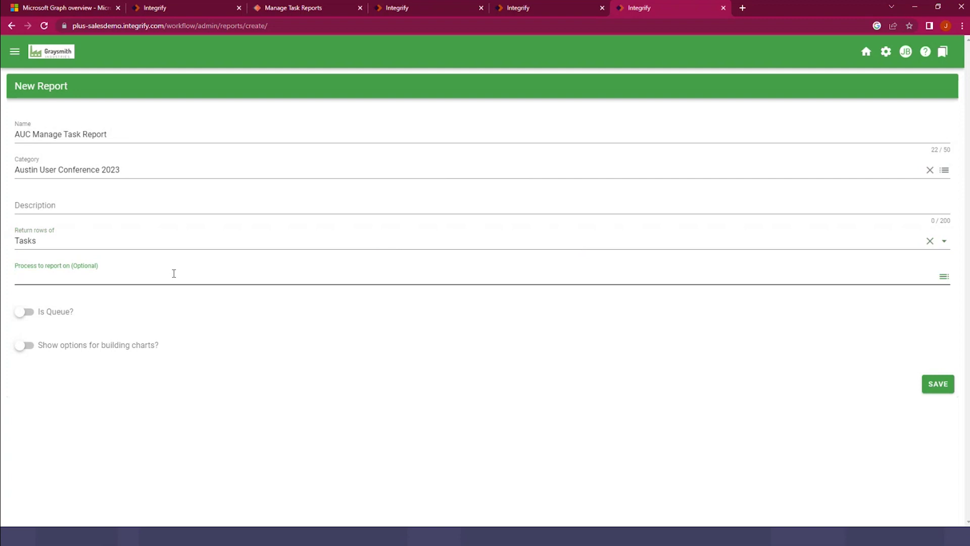
left_click(944, 277)
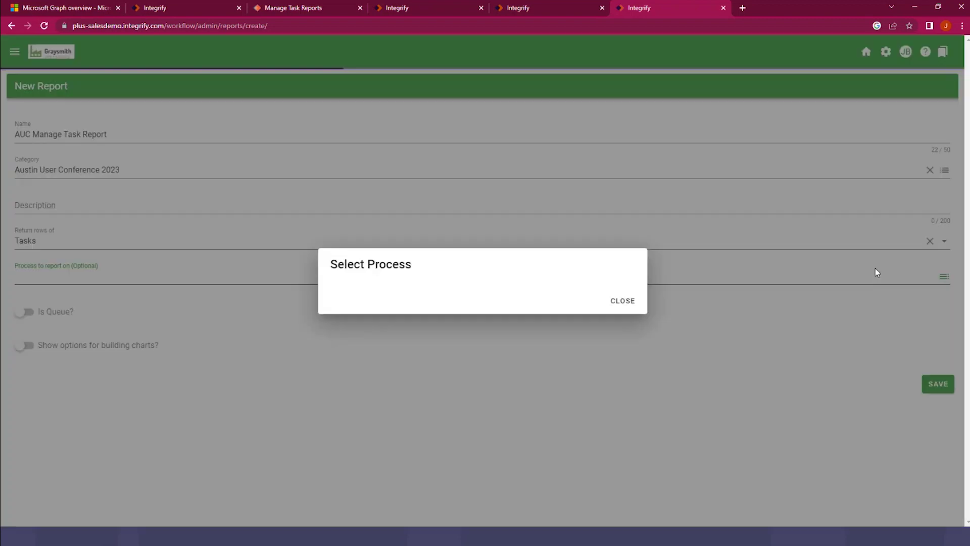
left_click(340, 100)
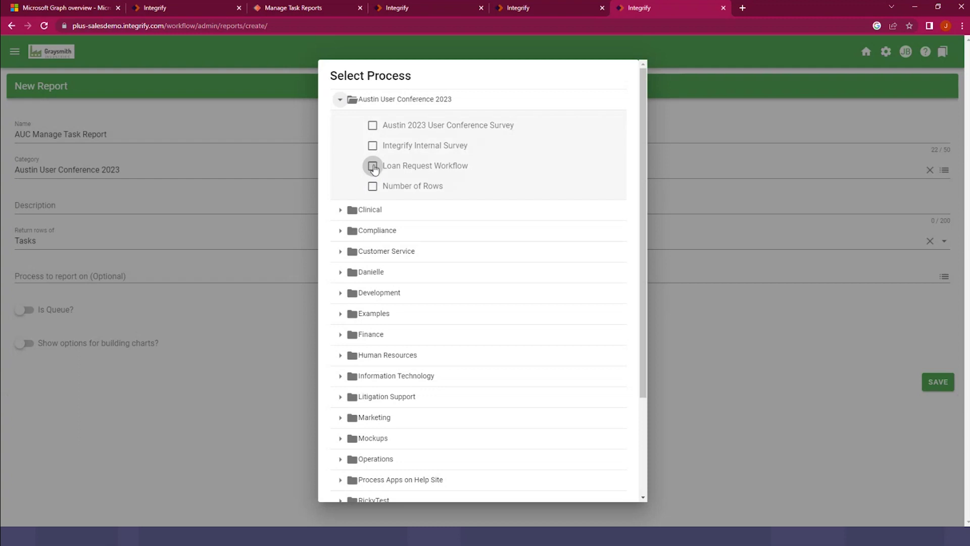
left_click(370, 172)
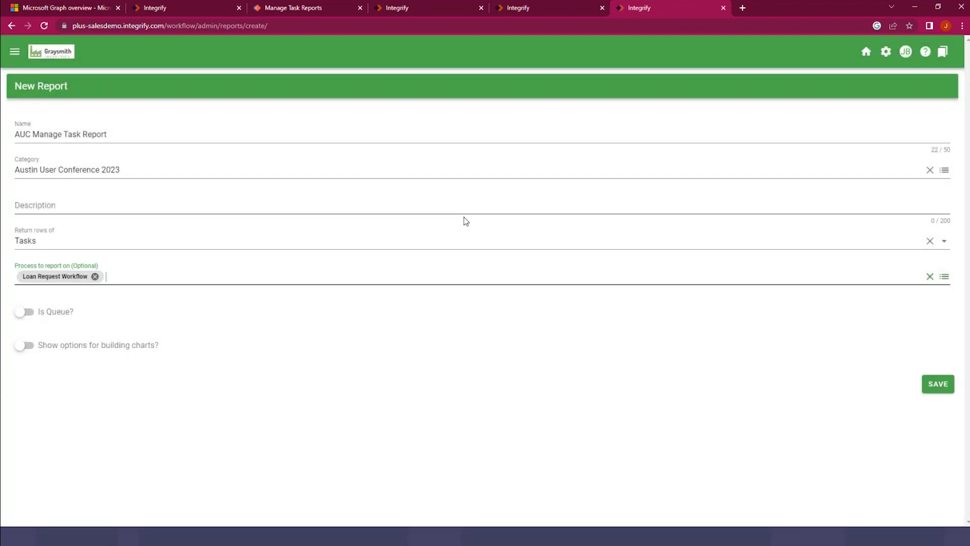
left_click(935, 387)
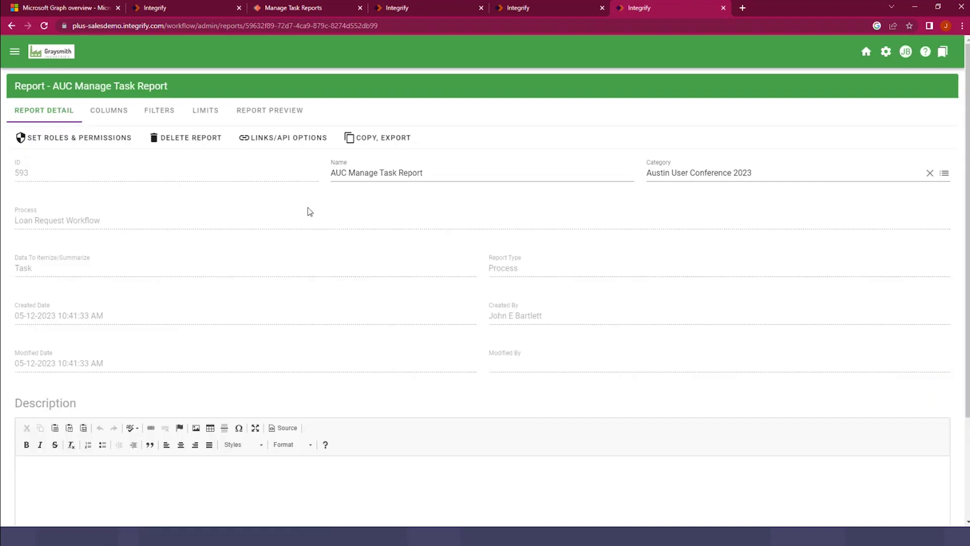
Step: Add a new column aliased 'Manage Task' with Current Task as its source
left_click(115, 115)
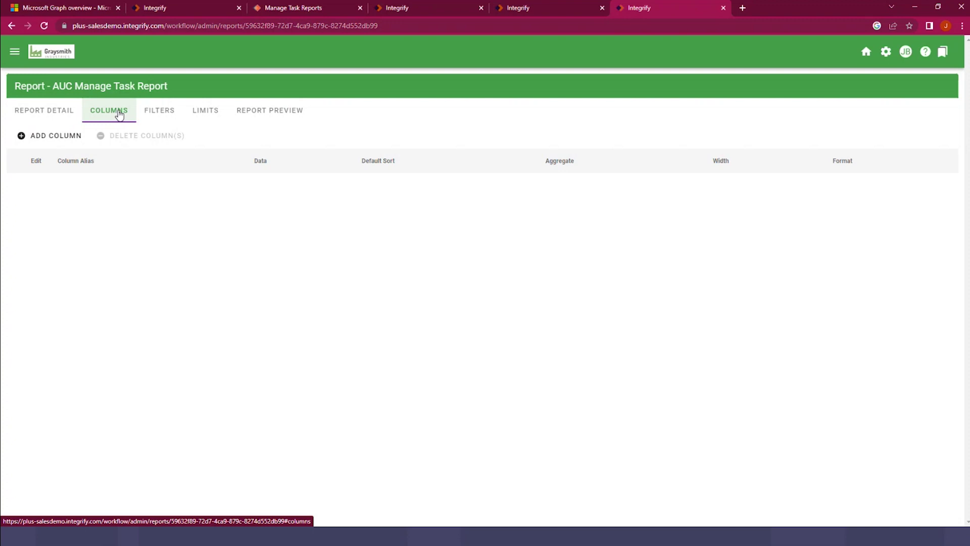
left_click(62, 137)
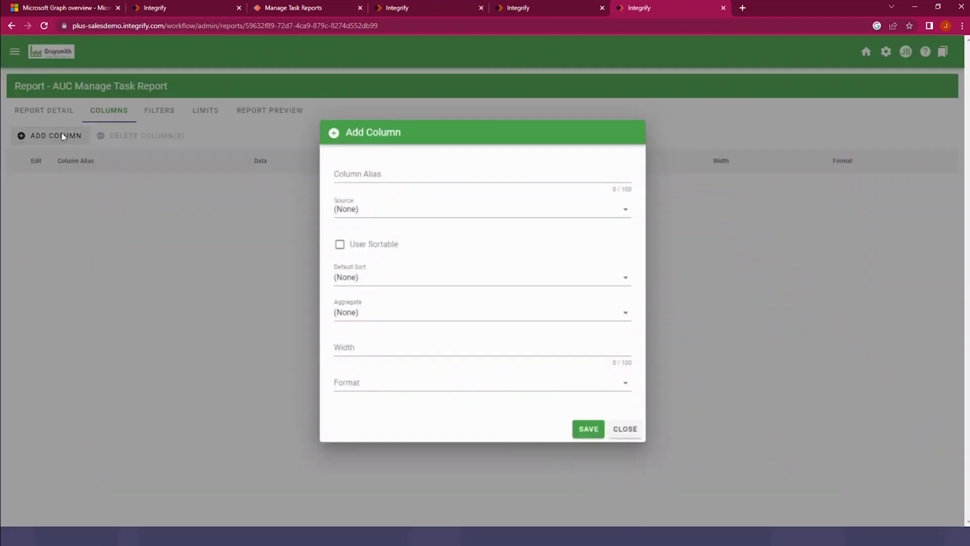
left_click(409, 172)
type("Mana")
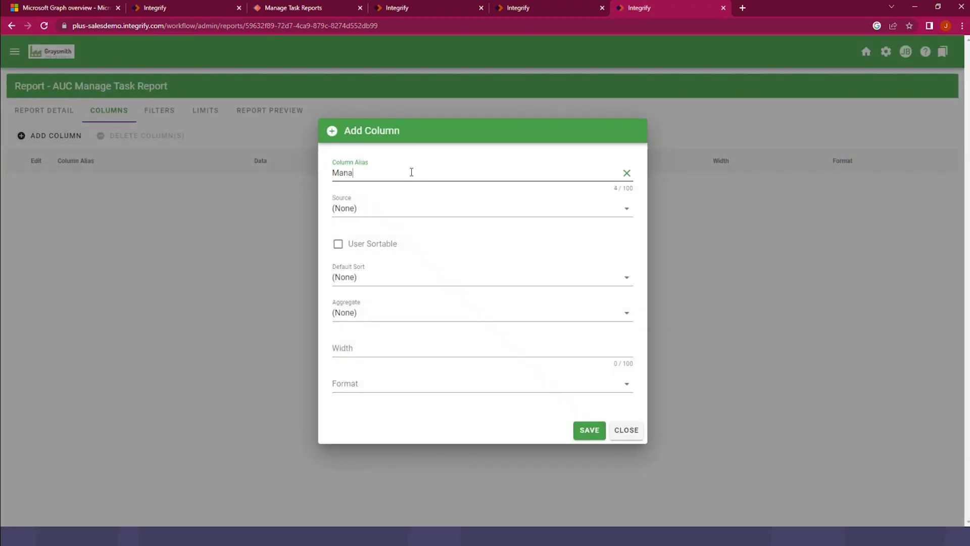
type("ge Task")
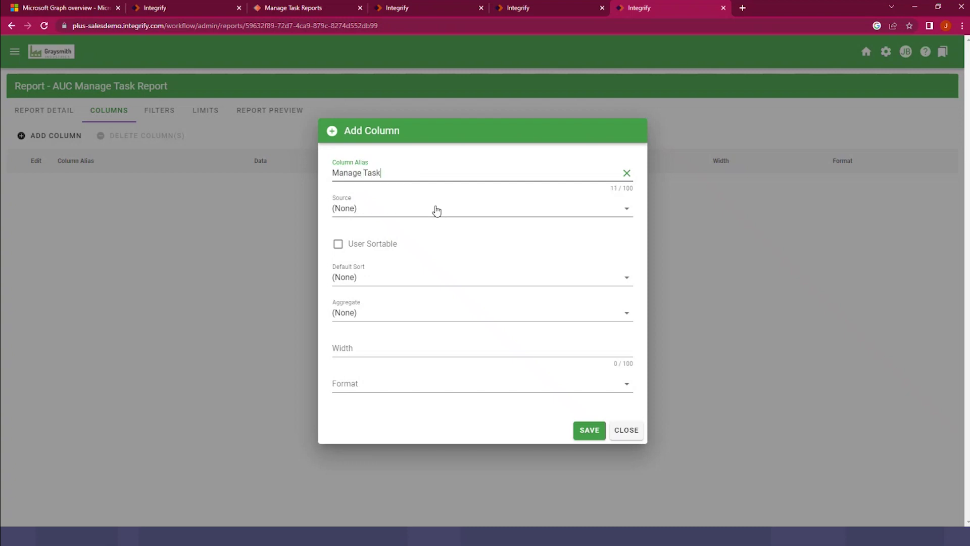
left_click(437, 211)
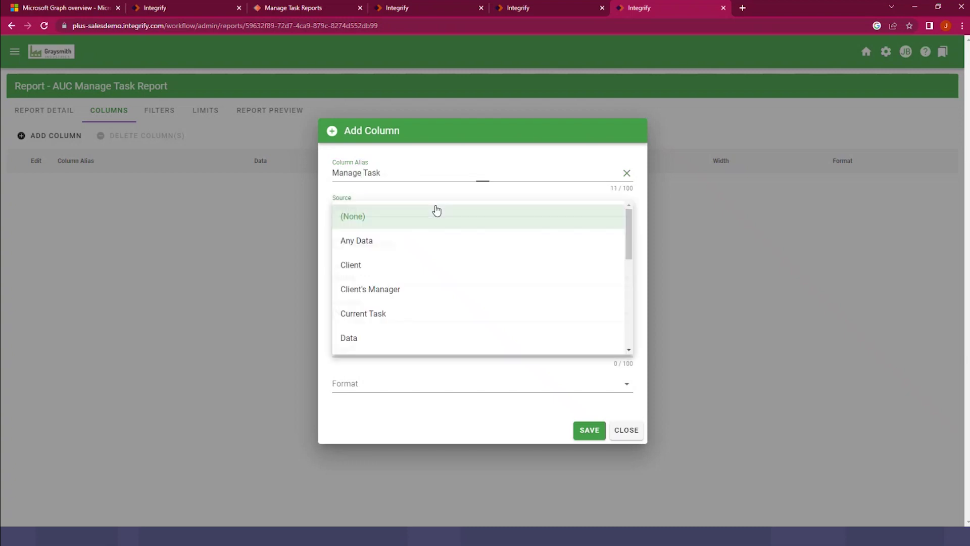
left_click(369, 317)
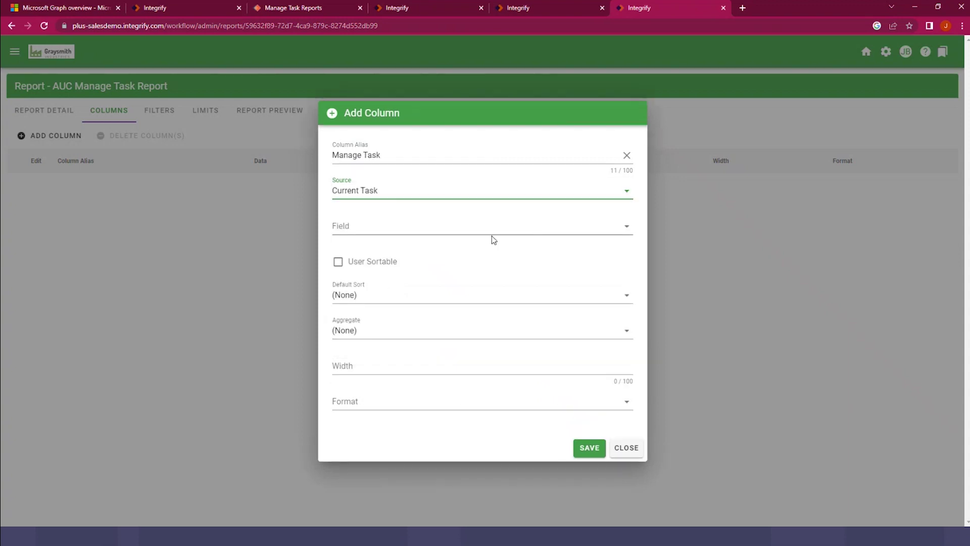
Step: Set the column's field to ID For Manage Task, formatted as Task Manage Link, and save
left_click(532, 230)
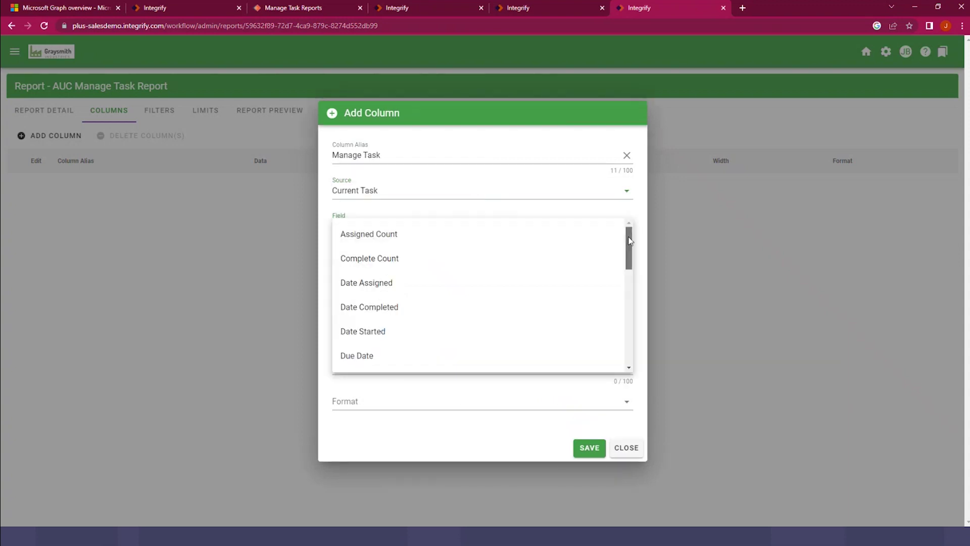
scroll(629, 241, "down", 2)
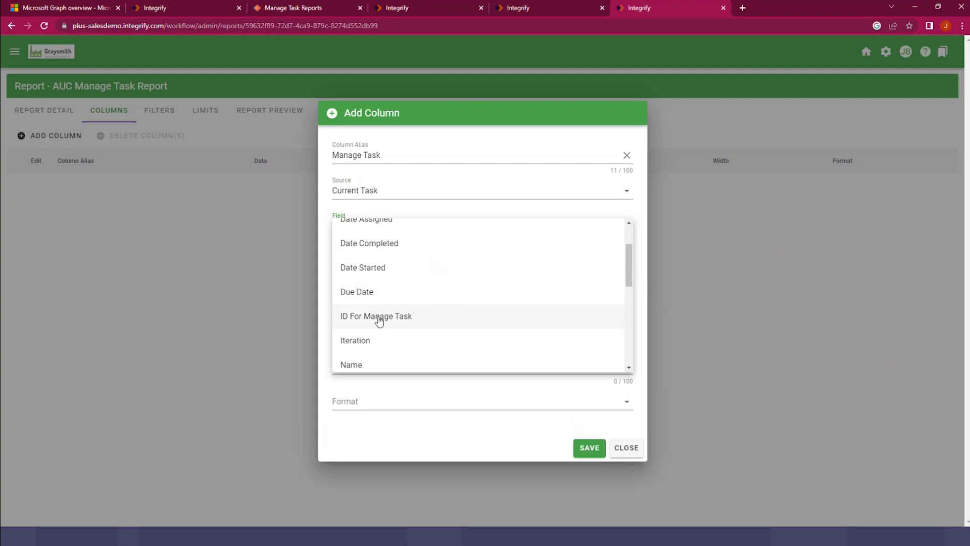
left_click(378, 316)
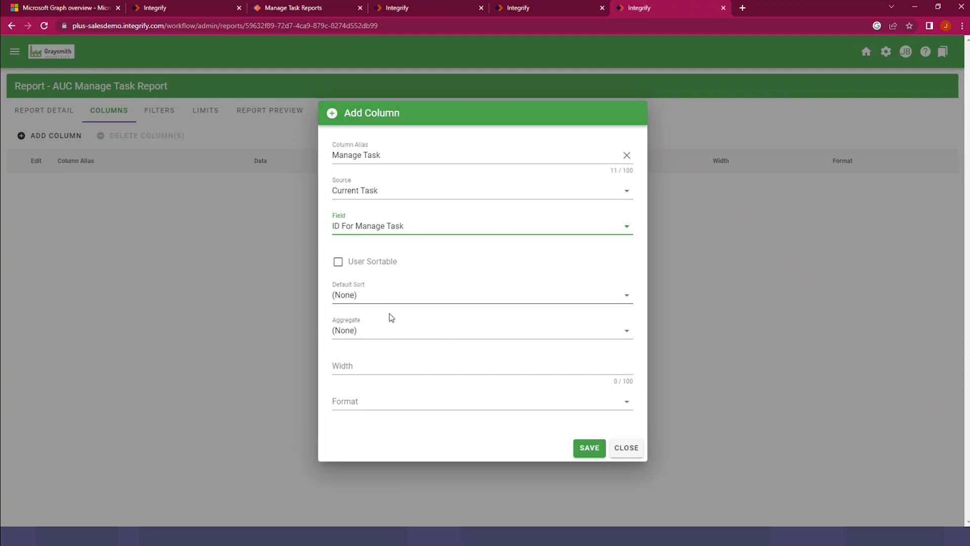
left_click(628, 407)
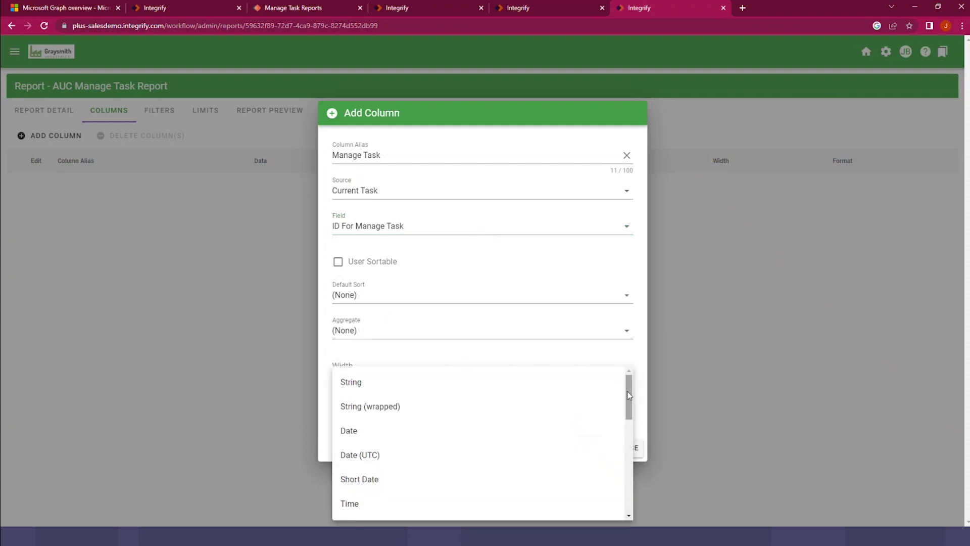
left_click_drag(629, 394, 621, 480)
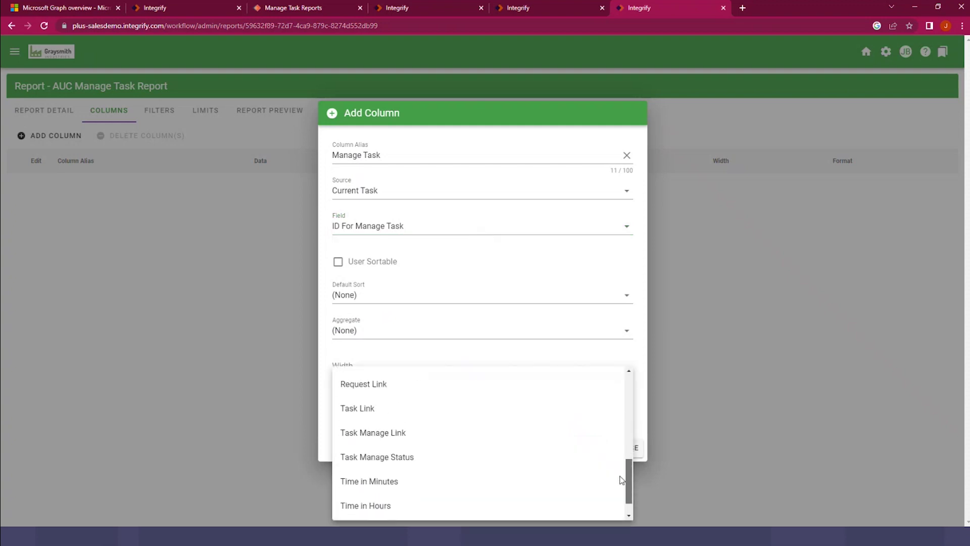
left_click(390, 434)
left_click(590, 447)
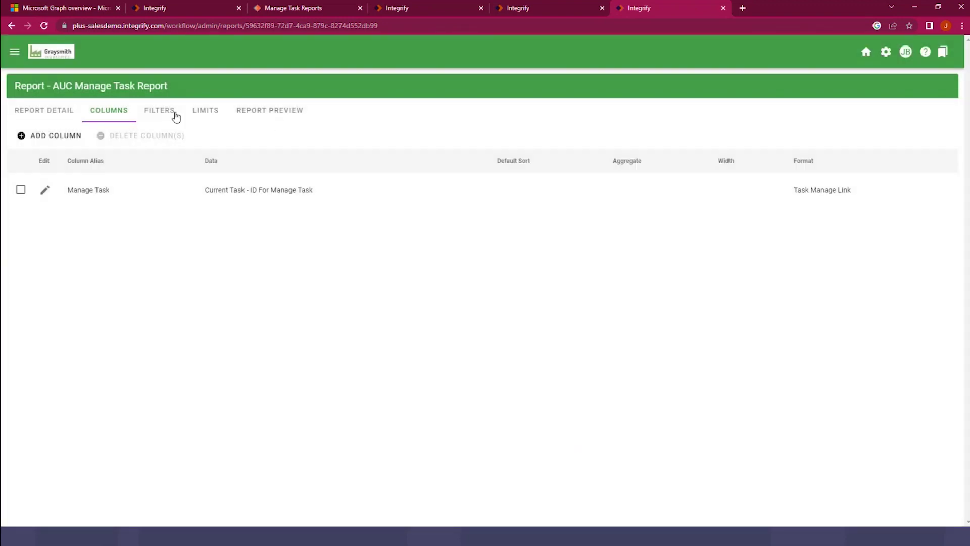
Step: Limit the report's data to a Date Range starting 01-01-2021 and save the limit
left_click(207, 112)
left_click(233, 145)
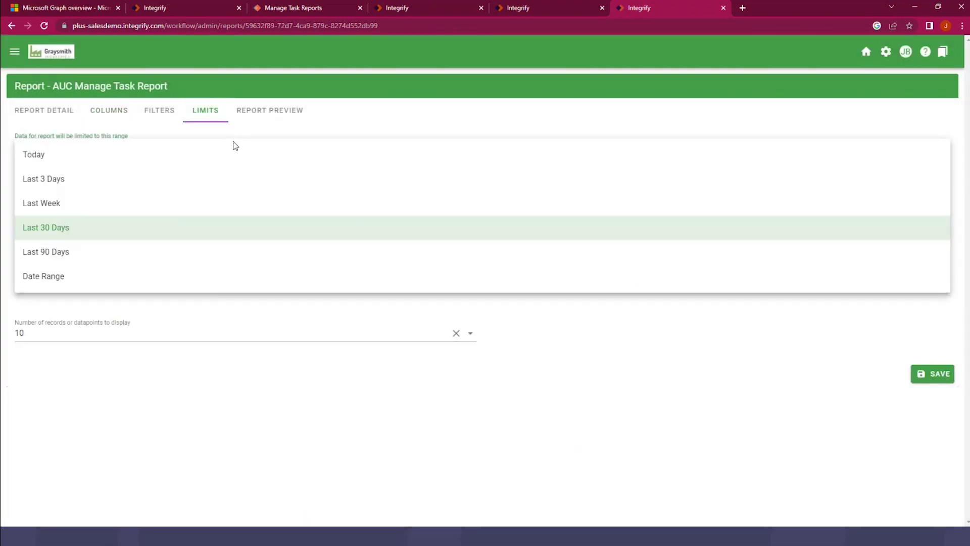
left_click(73, 281)
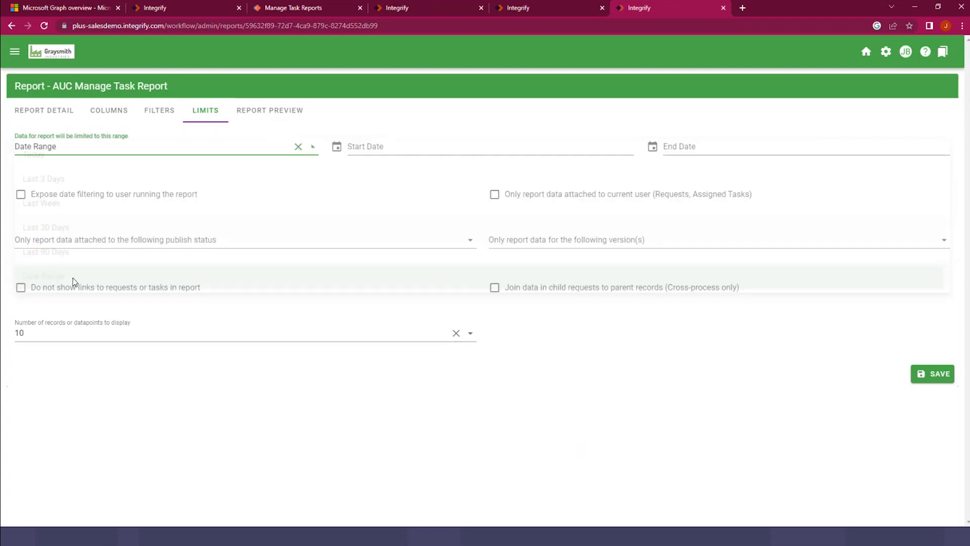
left_click(402, 151)
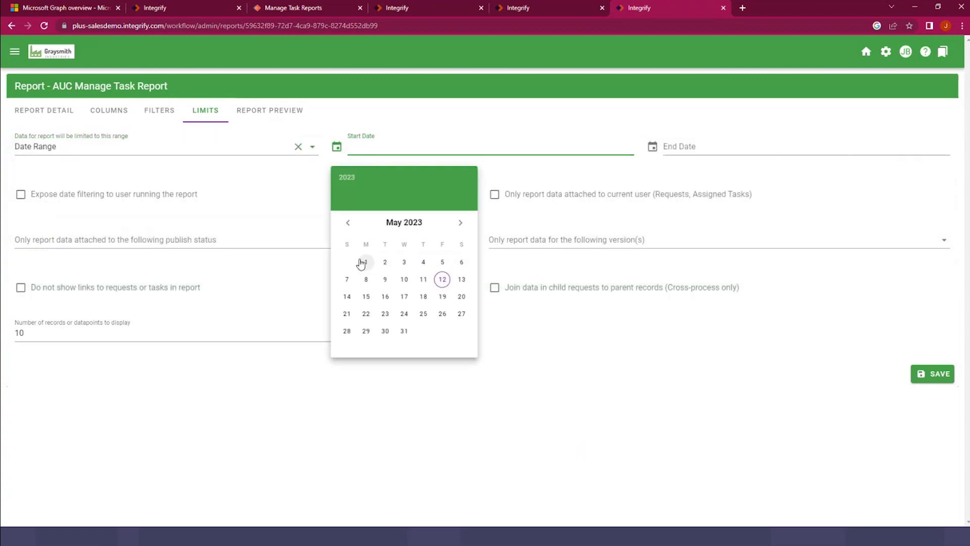
left_click(365, 261)
left_click(383, 147)
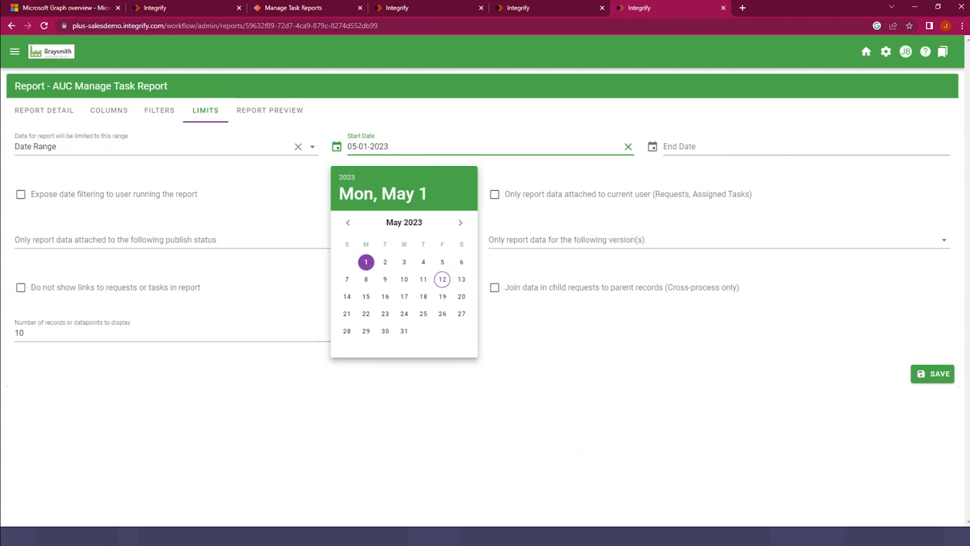
left_click(404, 222)
left_click(348, 223)
left_click(347, 223)
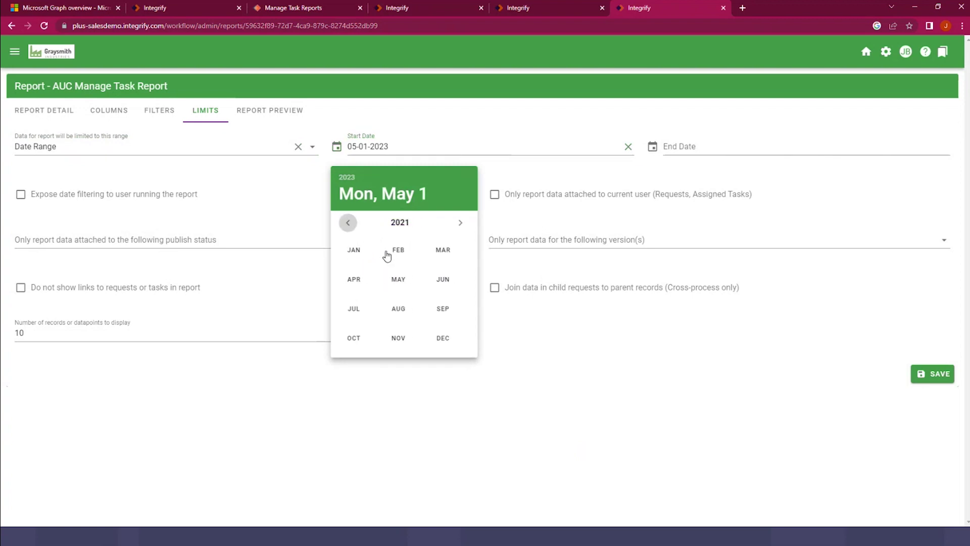
left_click(360, 254)
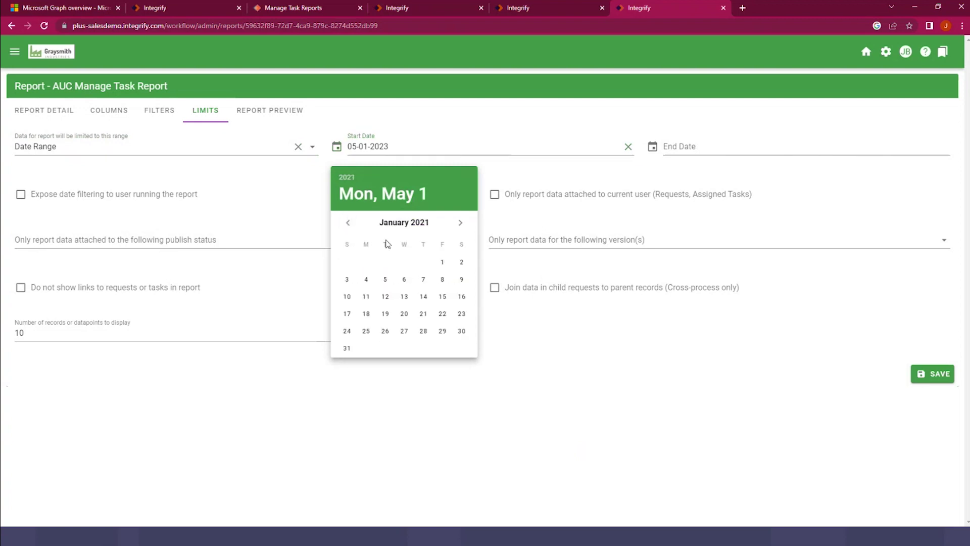
left_click(443, 262)
left_click(935, 376)
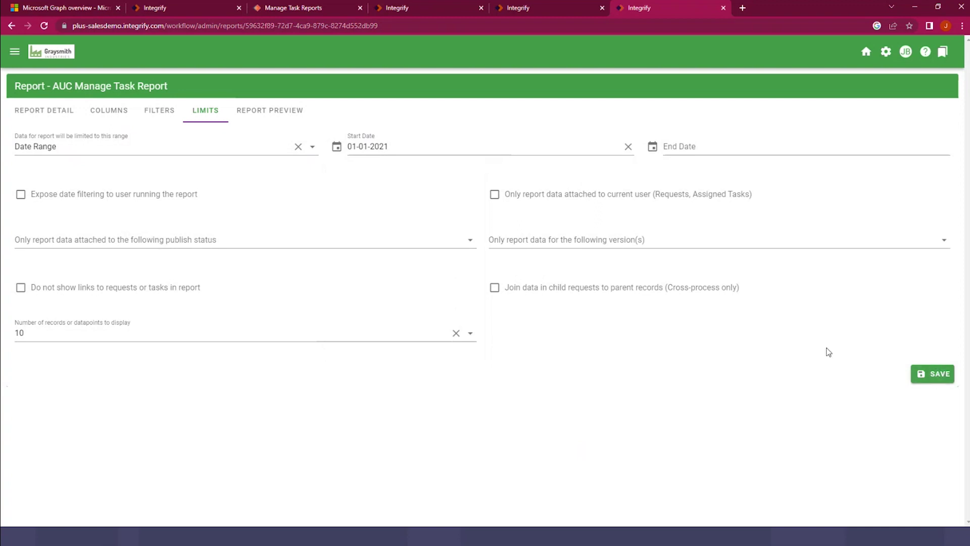
left_click(115, 114)
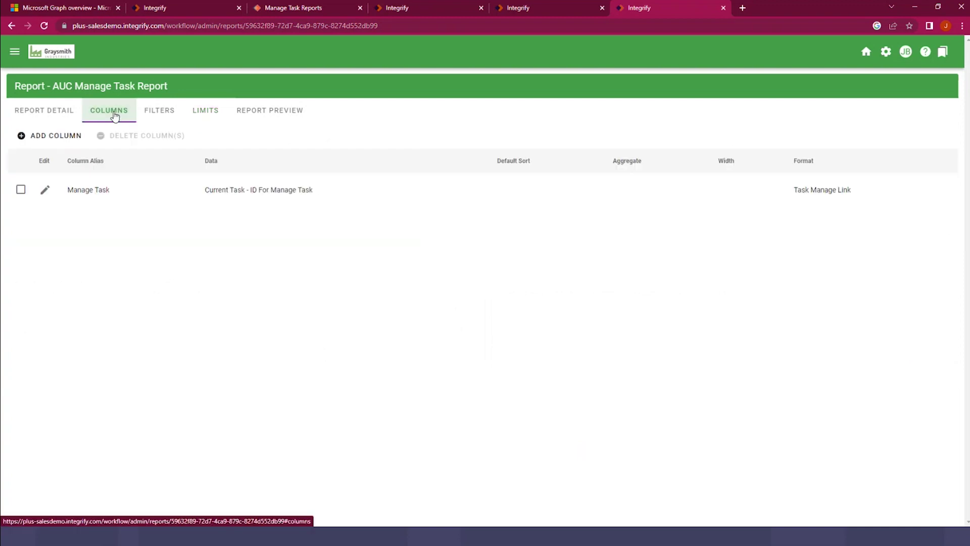
left_click(266, 115)
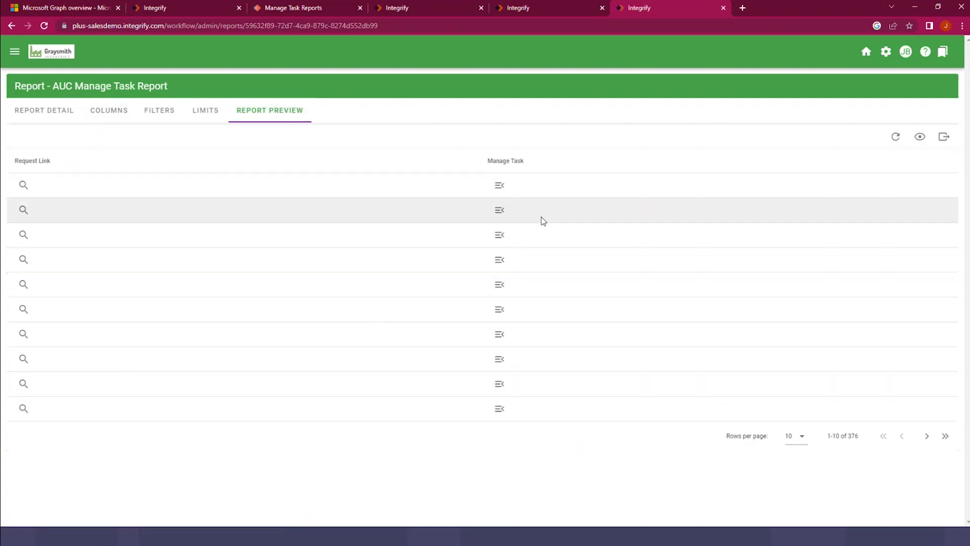
left_click(499, 186)
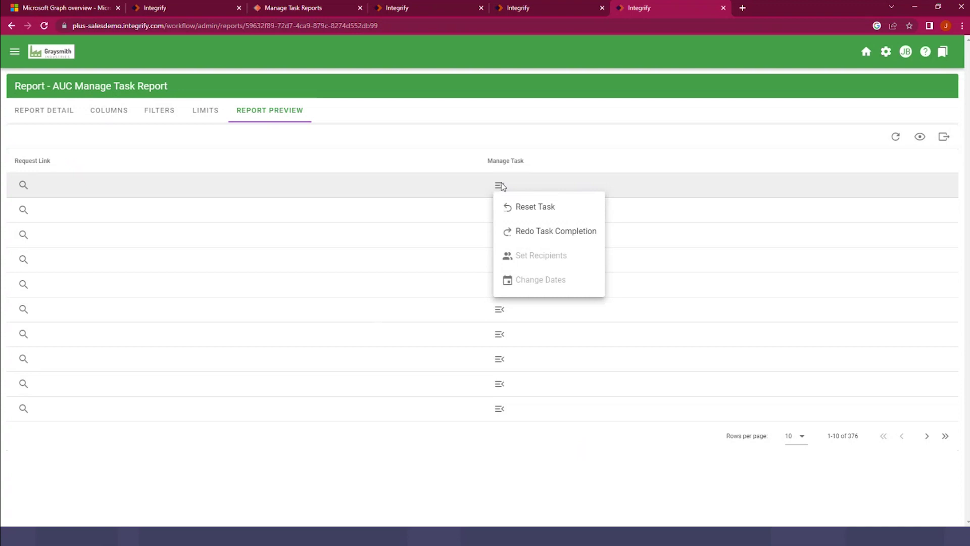
left_click(486, 195)
left_click(500, 211)
left_click(488, 240)
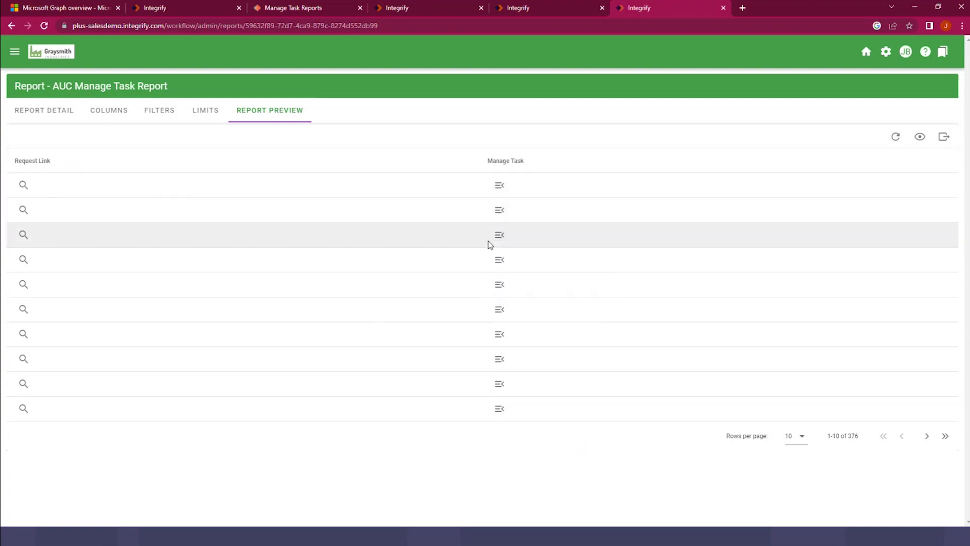
left_click(499, 235)
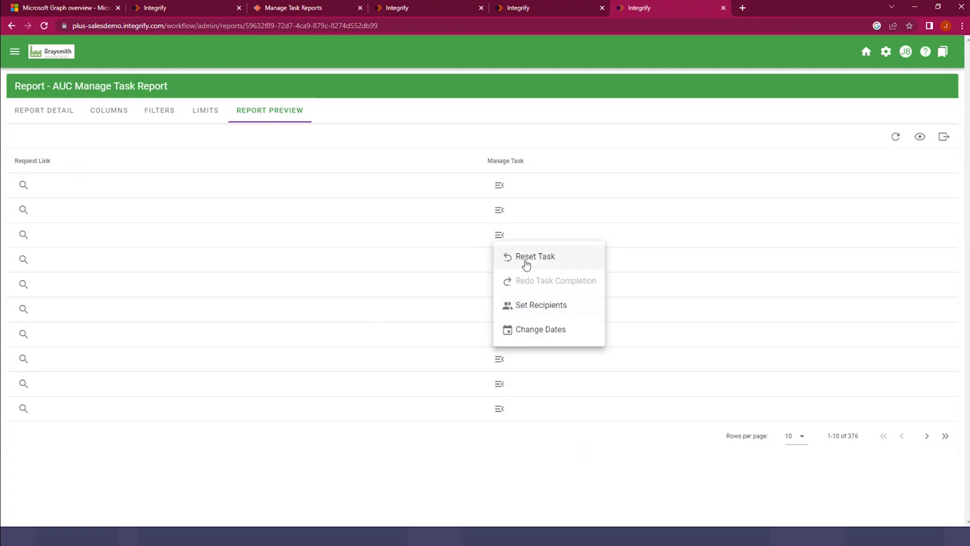
left_click(499, 210)
left_click(520, 236)
left_click(499, 208)
left_click(497, 185)
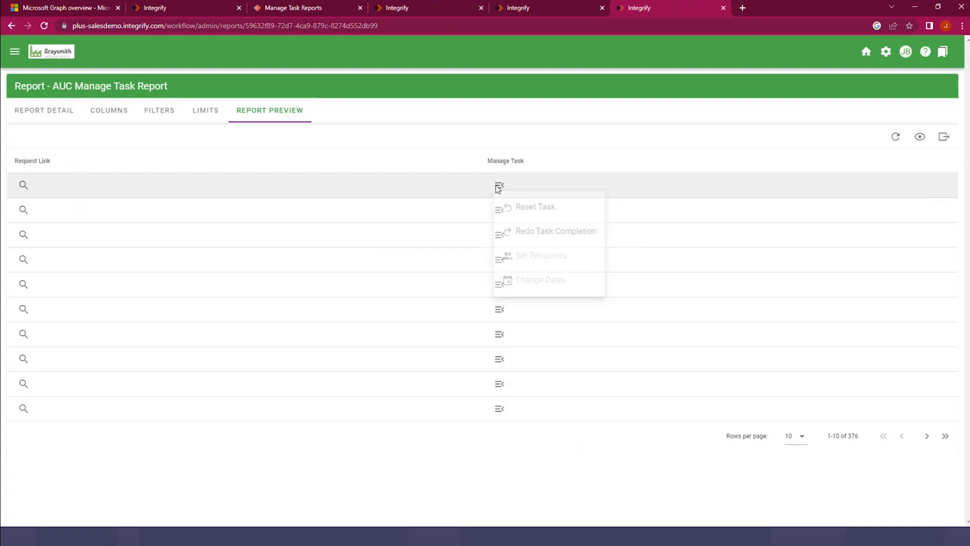
left_click(531, 239)
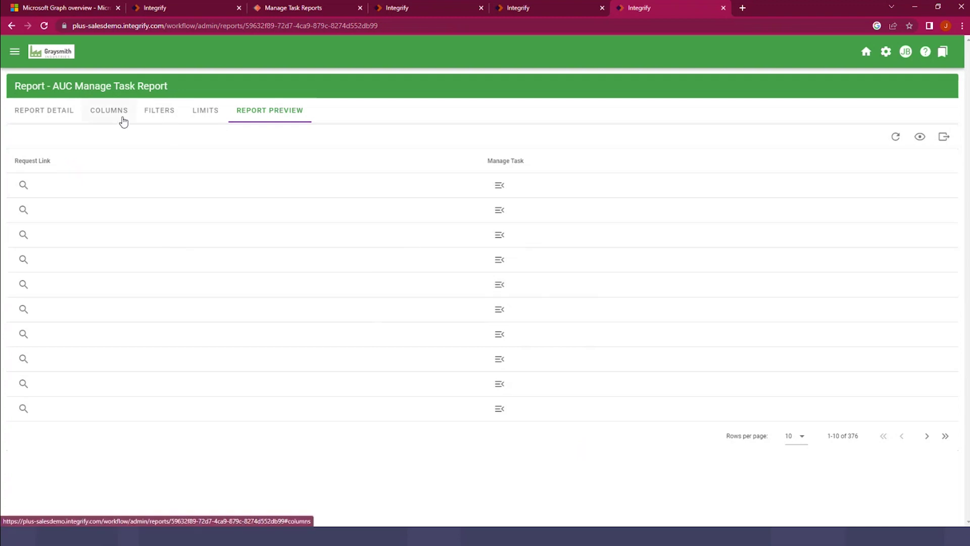
left_click(121, 118)
Step: Add a 'Task Name' column using the Current Task's Name field
left_click(61, 137)
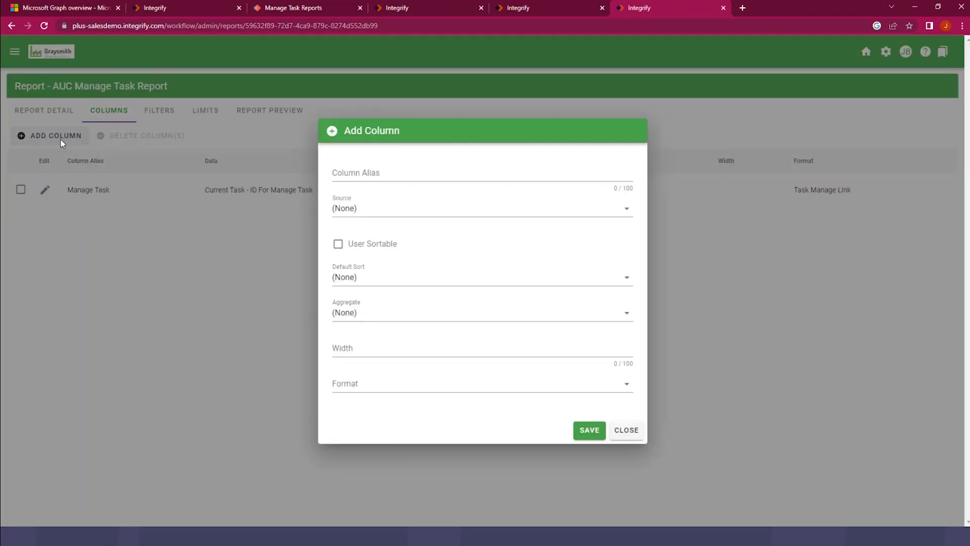
left_click(393, 175)
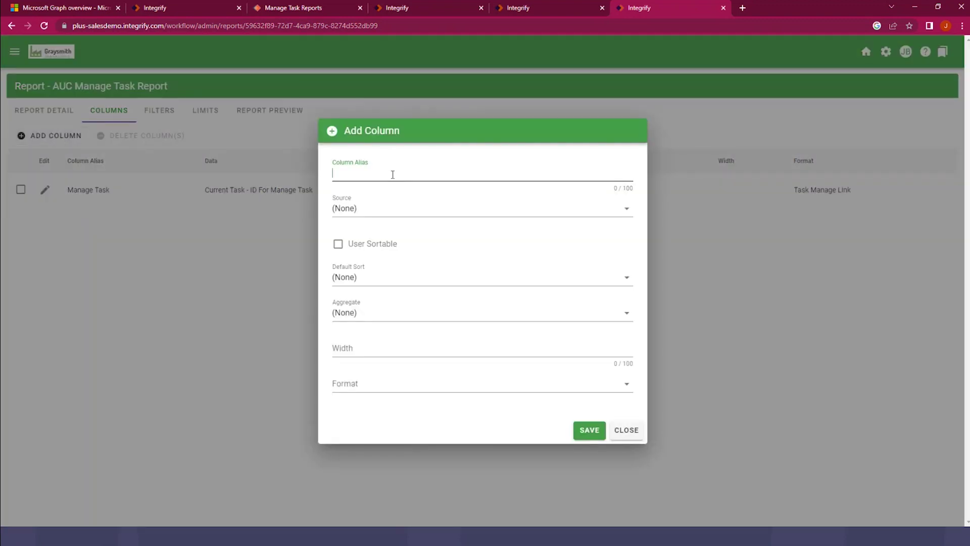
type("Current Task")
left_click(458, 213)
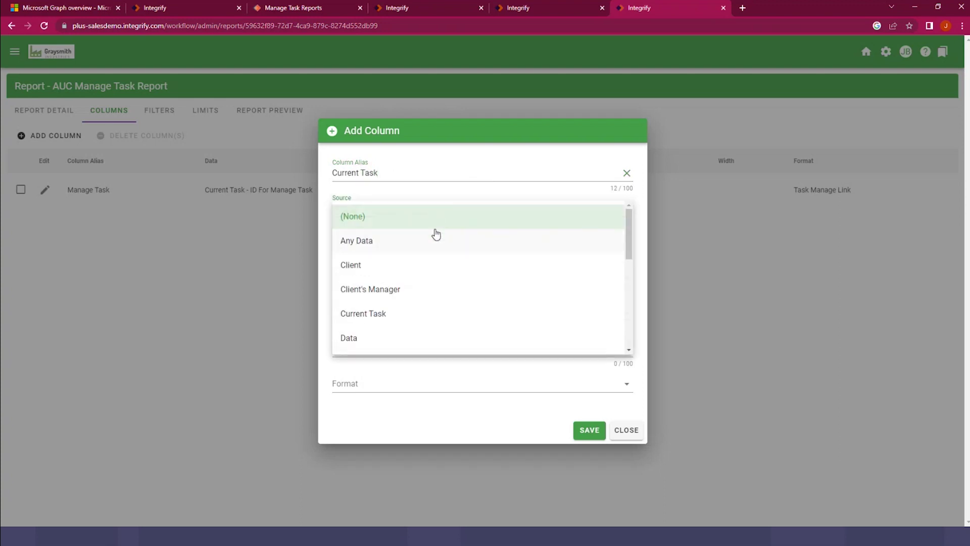
left_click(427, 319)
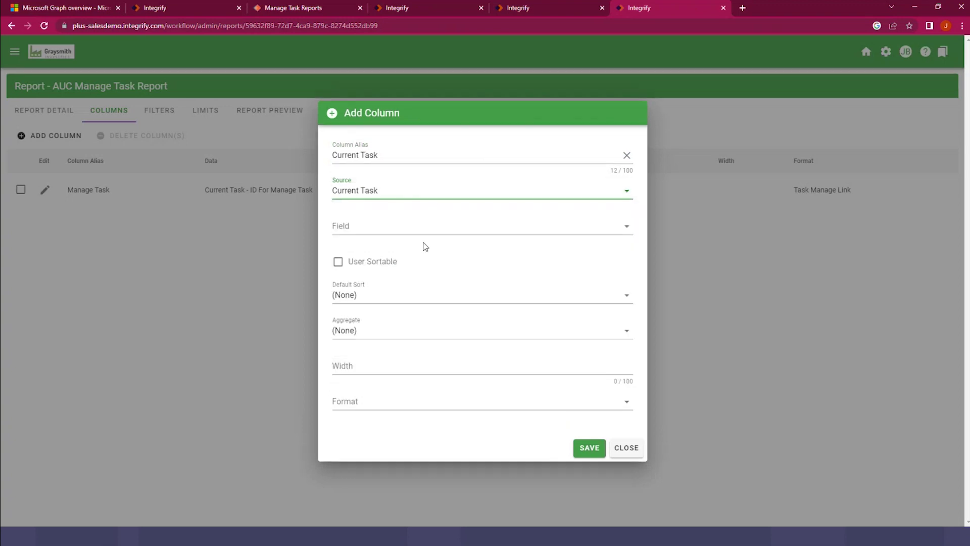
left_click(425, 241)
scroll(425, 238, "down", 4)
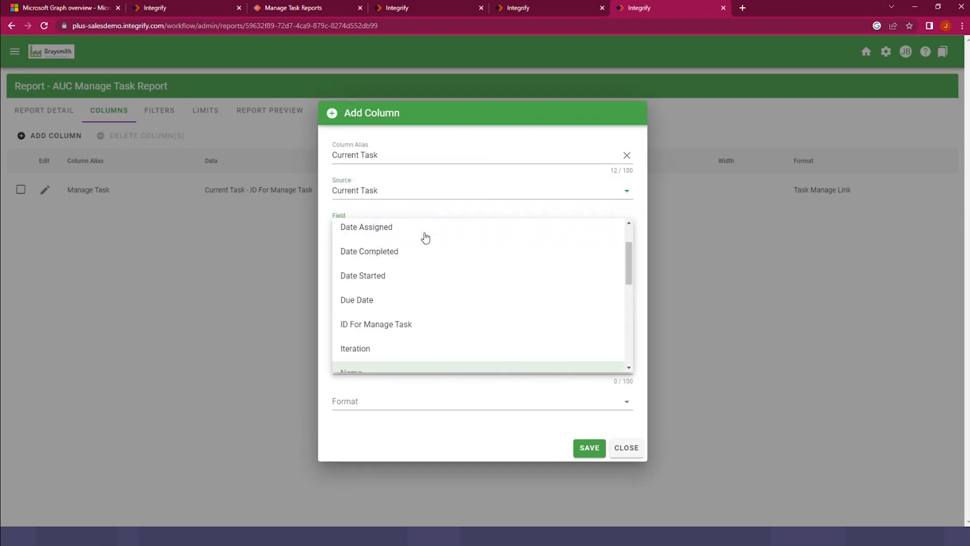
left_click(427, 335)
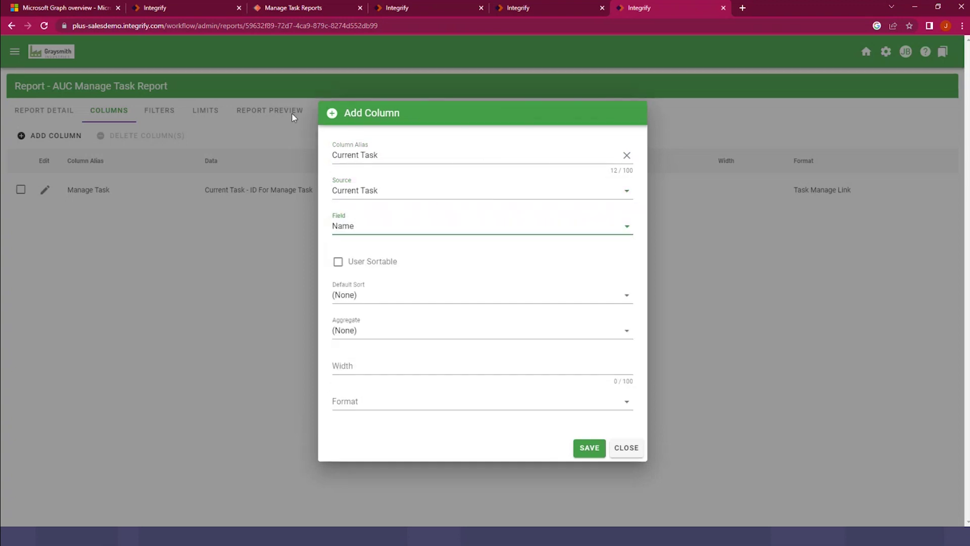
triple_click(398, 155)
type("Task Name")
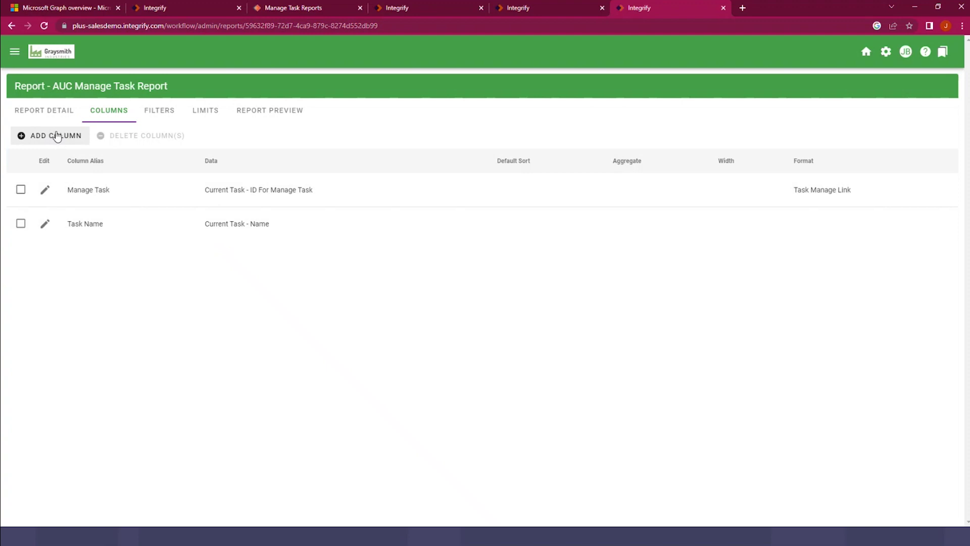
Step: Add a 'Request ID' column from the Request source's ID field and save it
left_click(58, 136)
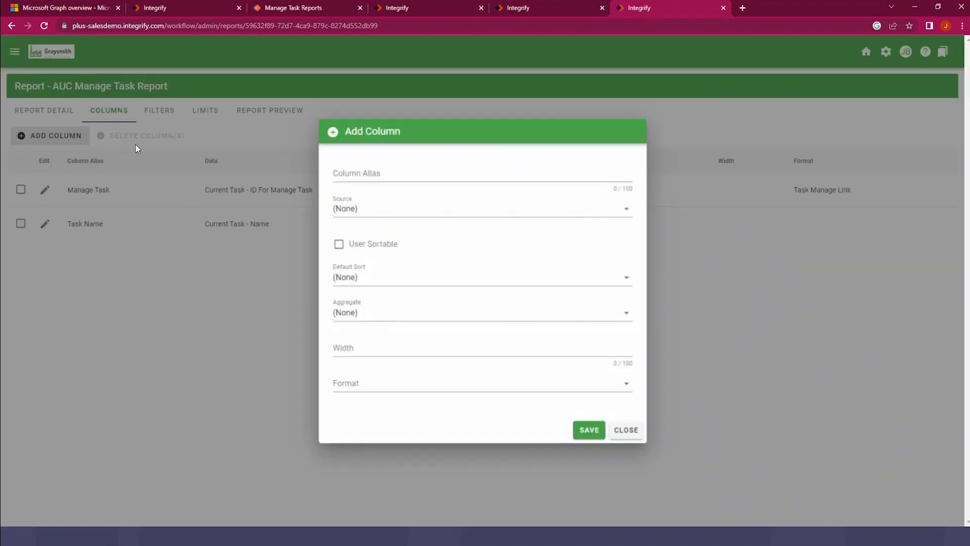
left_click(391, 169)
type("Request ID")
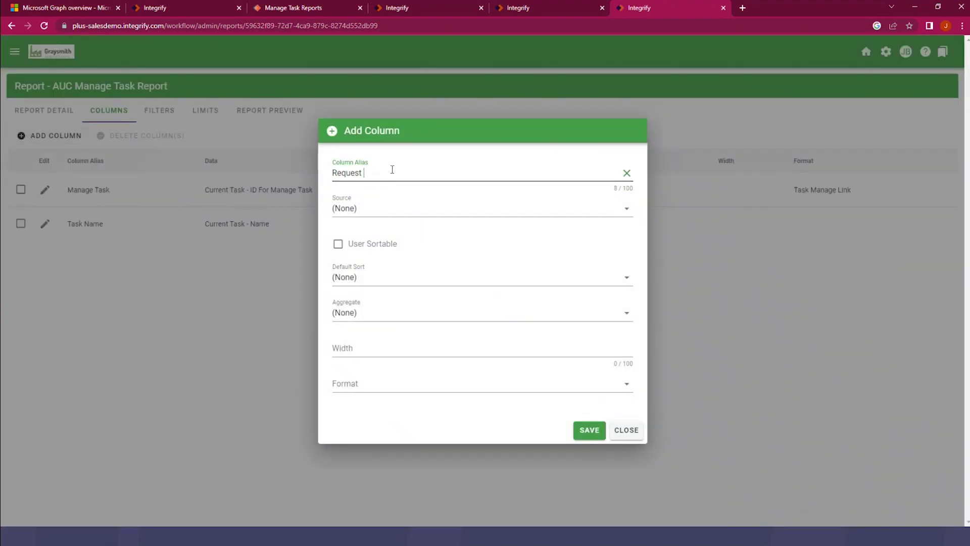
left_click(429, 208)
scroll(440, 228, "down", 3)
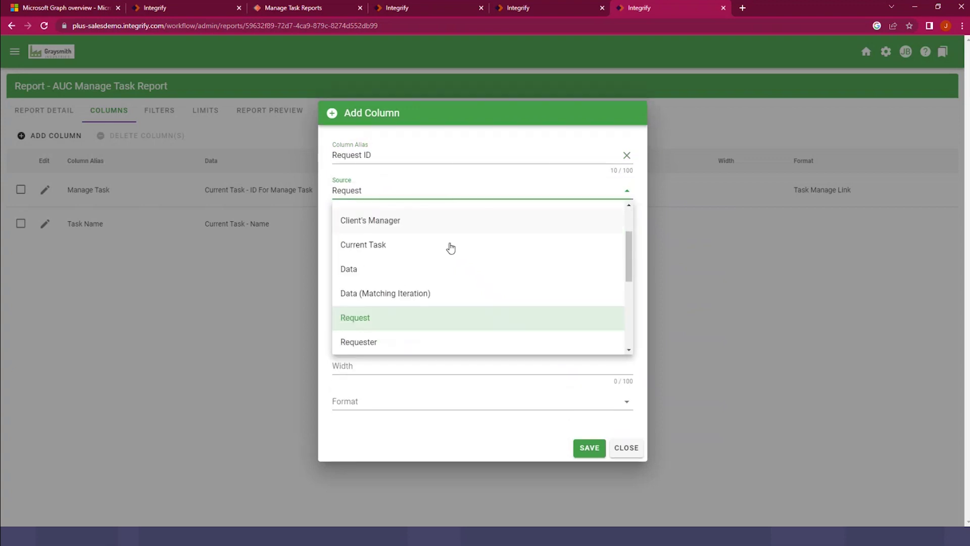
left_click(405, 323)
left_click(421, 232)
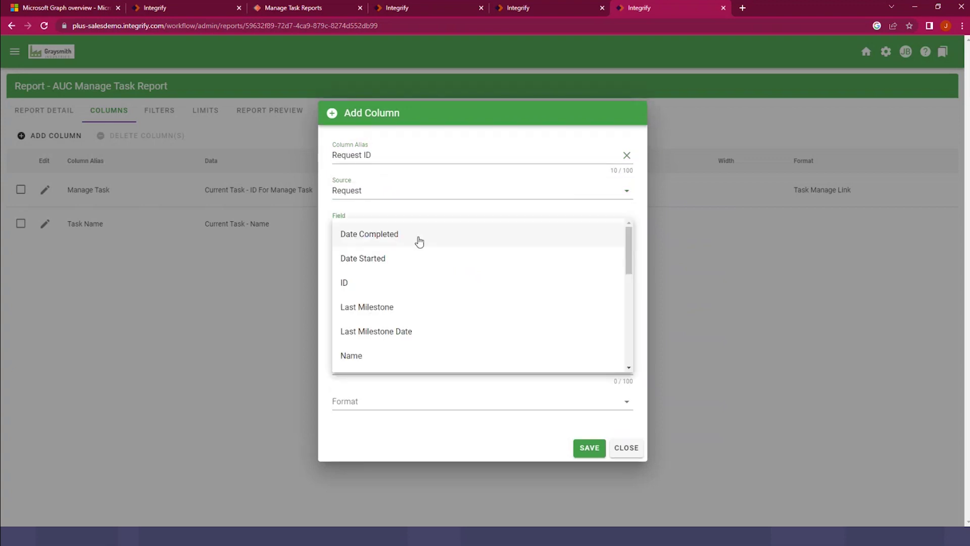
left_click(417, 281)
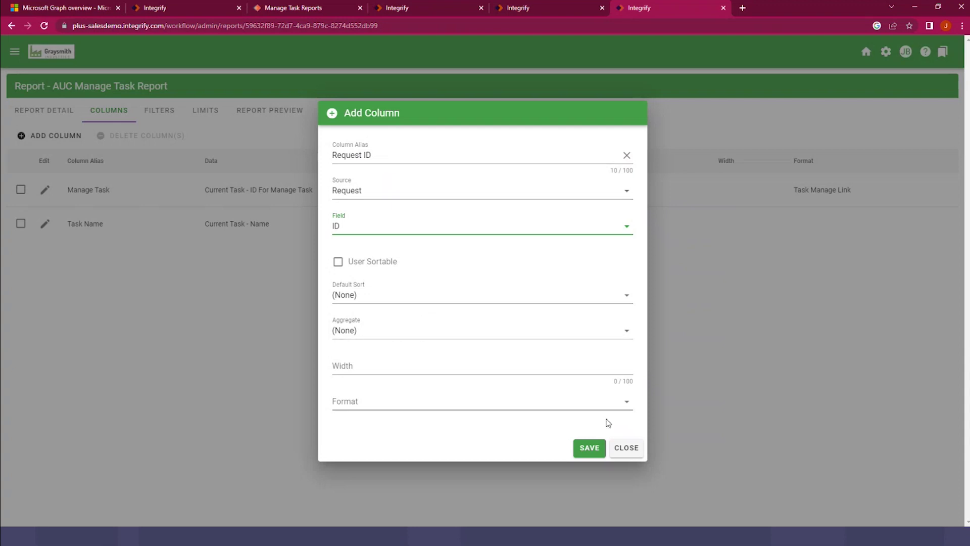
left_click(589, 448)
Step: Add a 'Task Status' column showing the Current Task's Status field
left_click(64, 135)
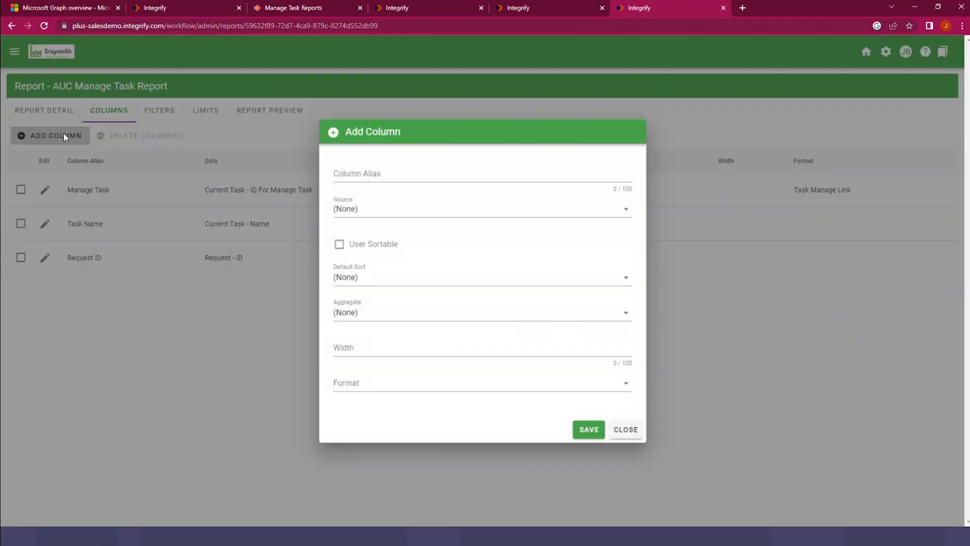
left_click(402, 173)
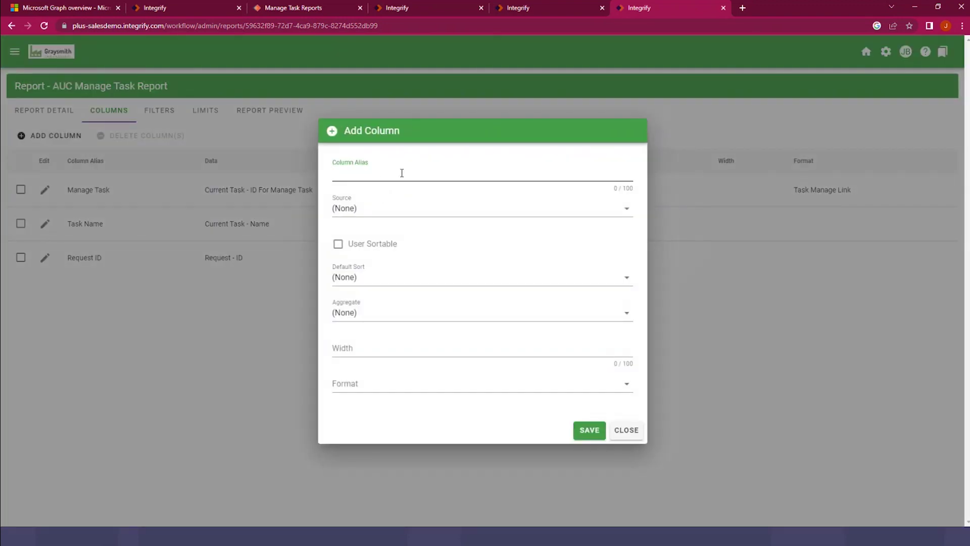
type("Task Status")
left_click(429, 208)
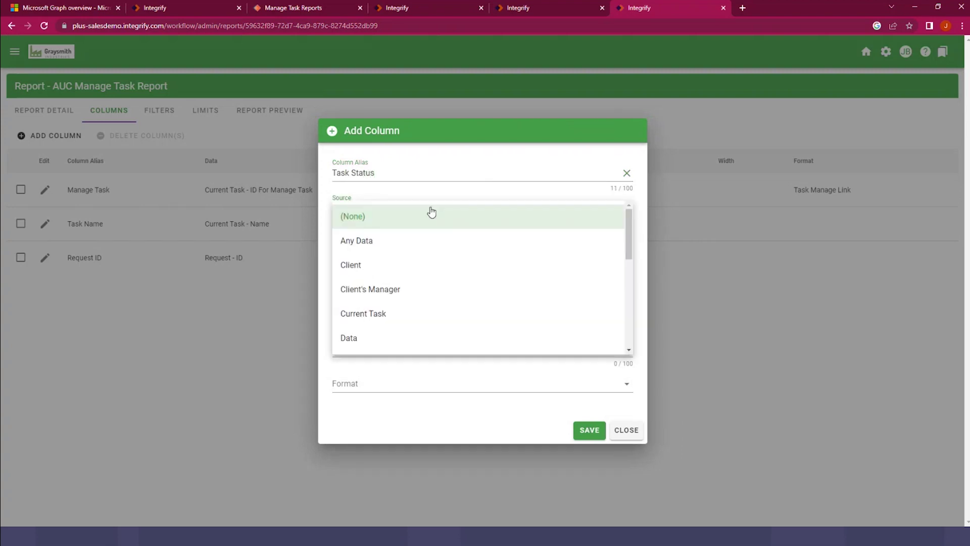
left_click(419, 313)
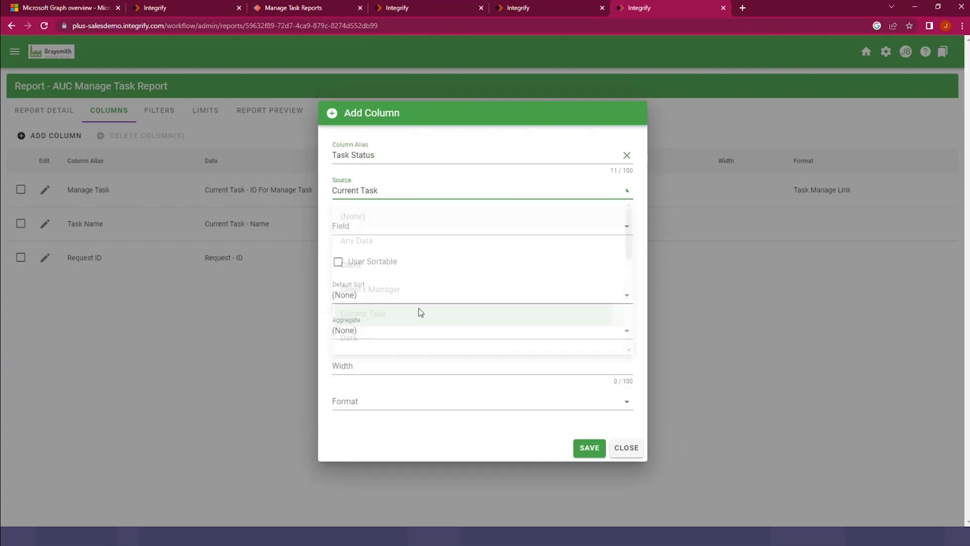
left_click(429, 222)
scroll(440, 268, "down", 3)
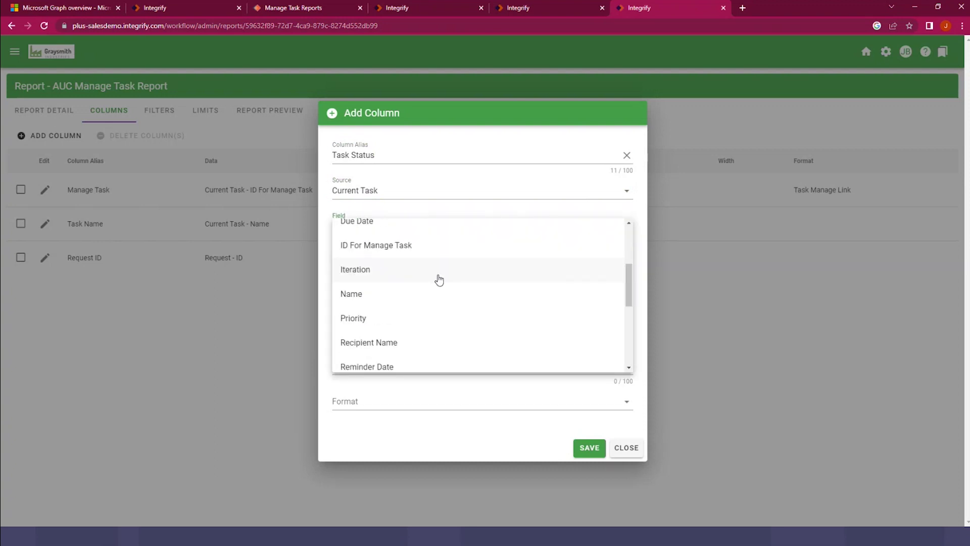
scroll(628, 328, "down", 4)
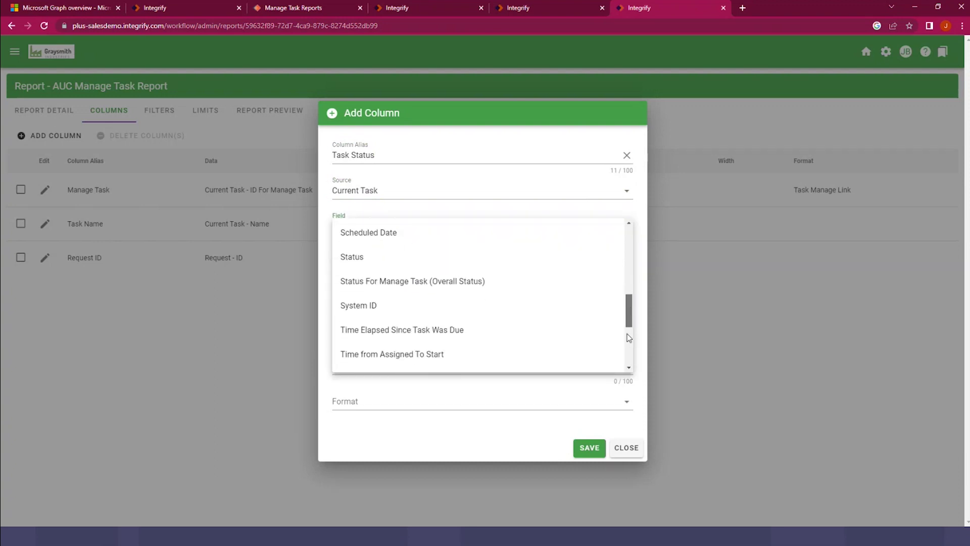
scroll(455, 323, "up", 2)
left_click(390, 305)
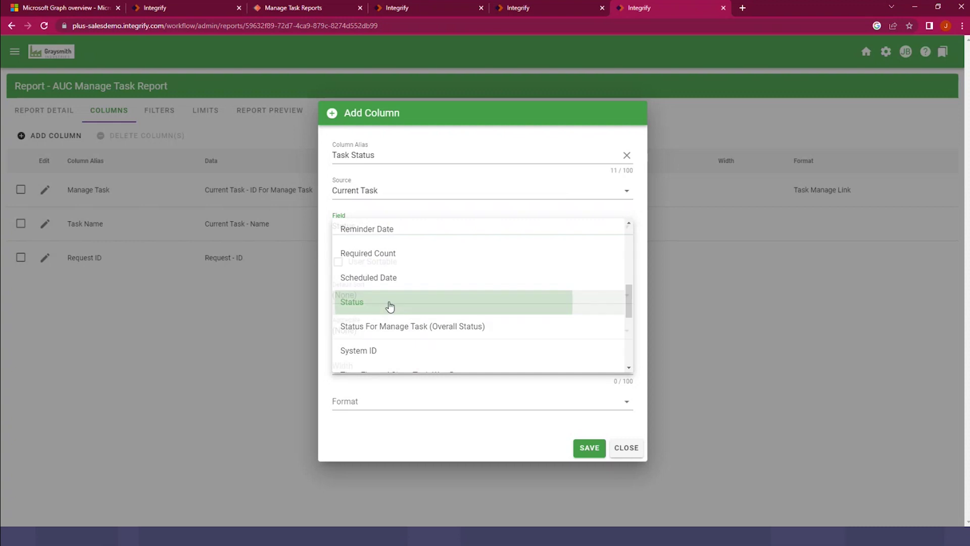
left_click(586, 447)
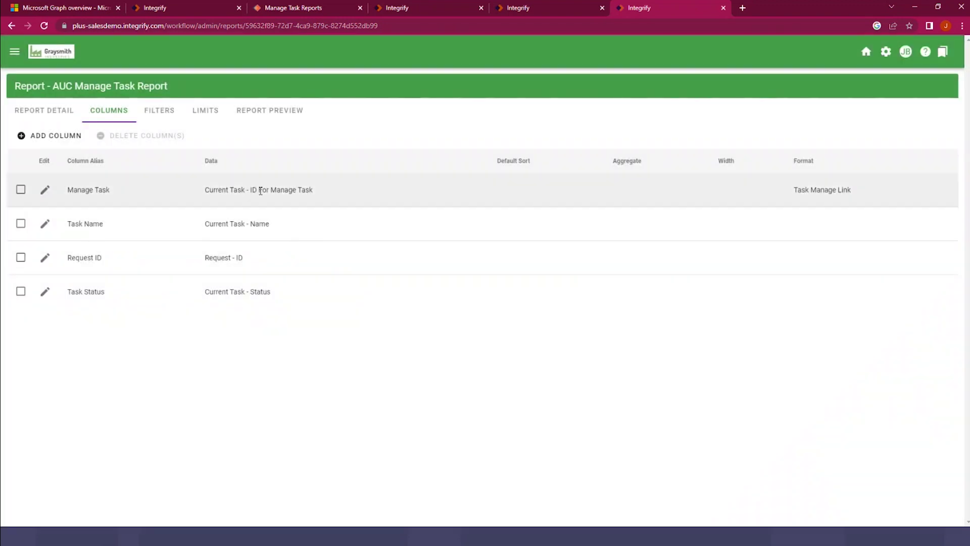
left_click(25, 137)
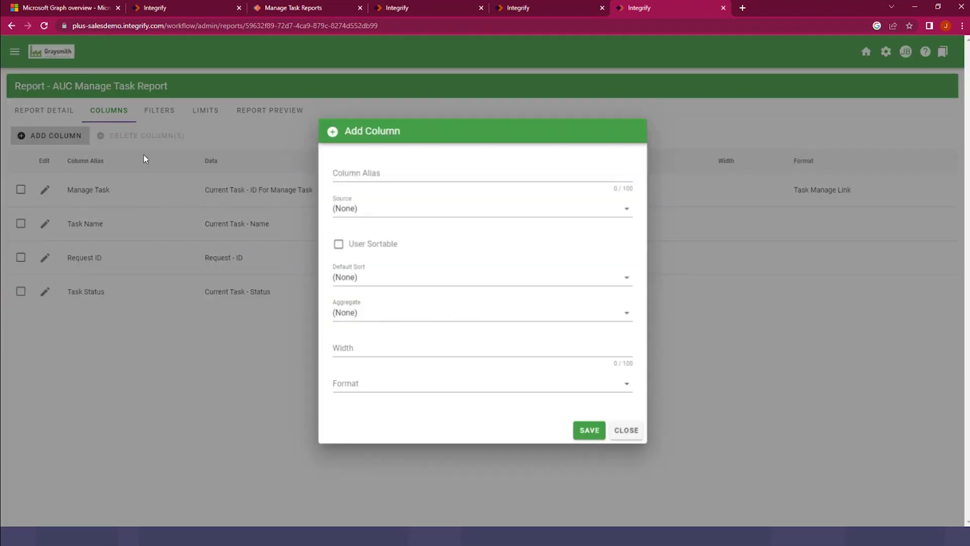
Step: Add an 'Assigned' column with the Current Task's Date Assigned in Short Date format
left_click(404, 172)
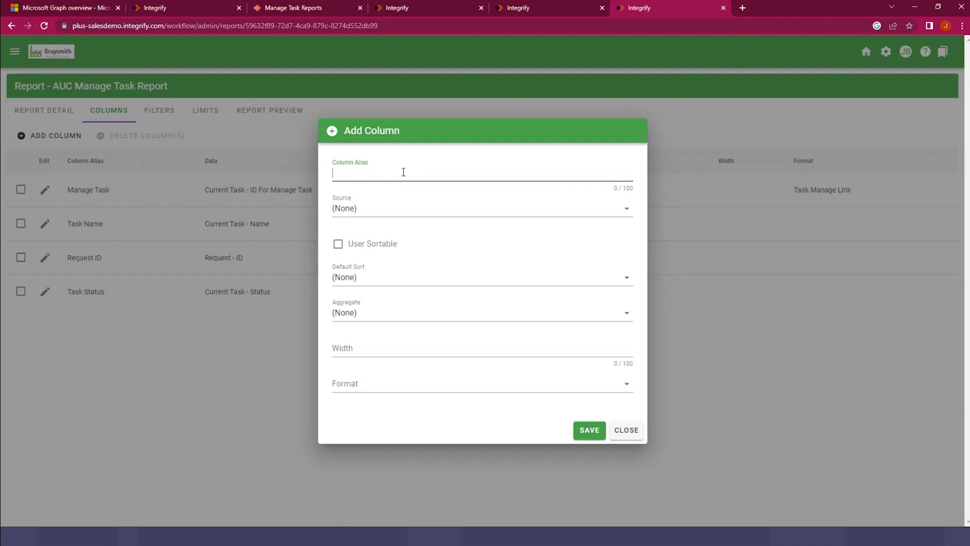
type("Assigned")
left_click(412, 210)
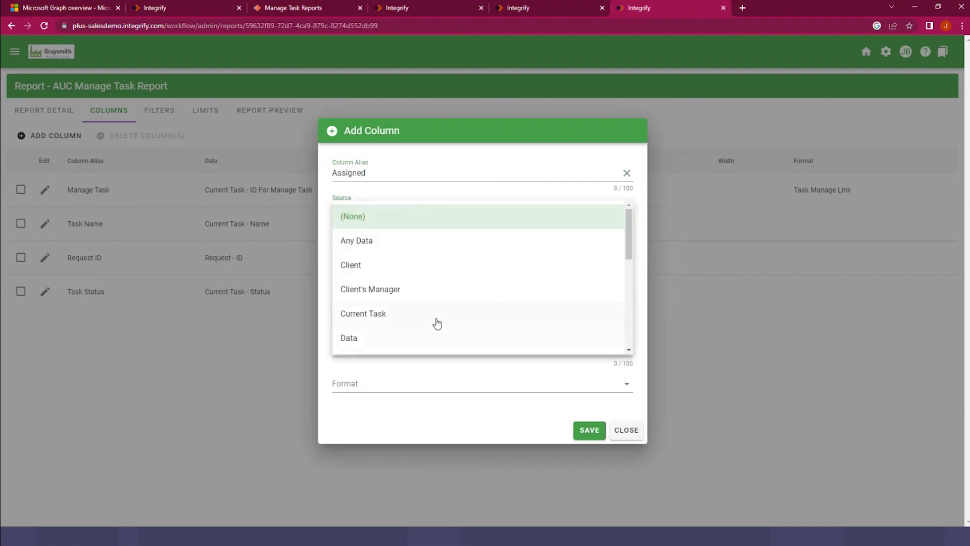
left_click(437, 323)
left_click(455, 230)
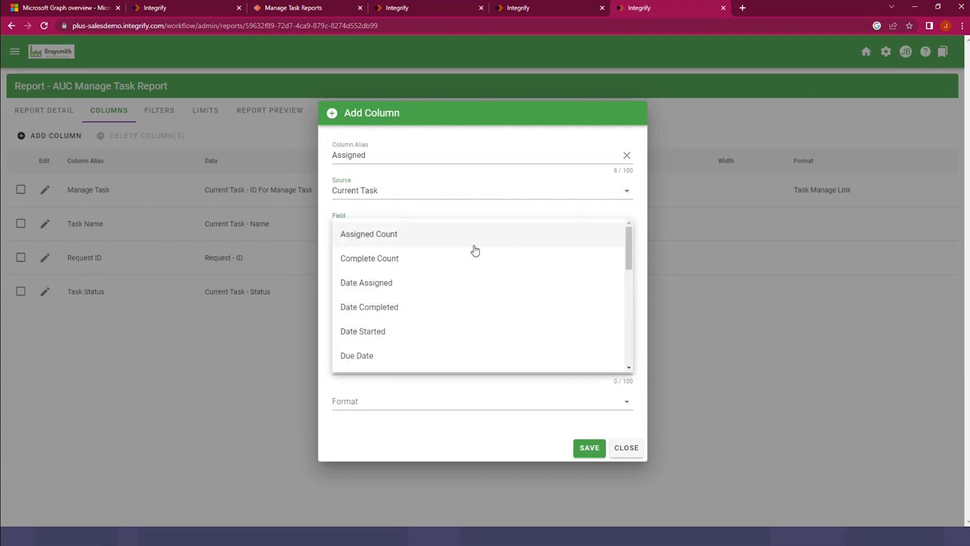
left_click(427, 287)
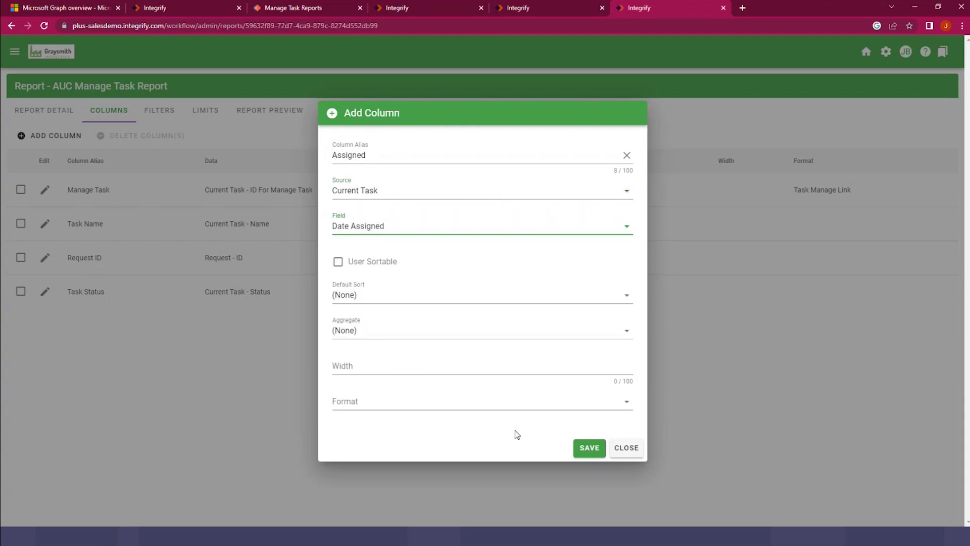
left_click(456, 403)
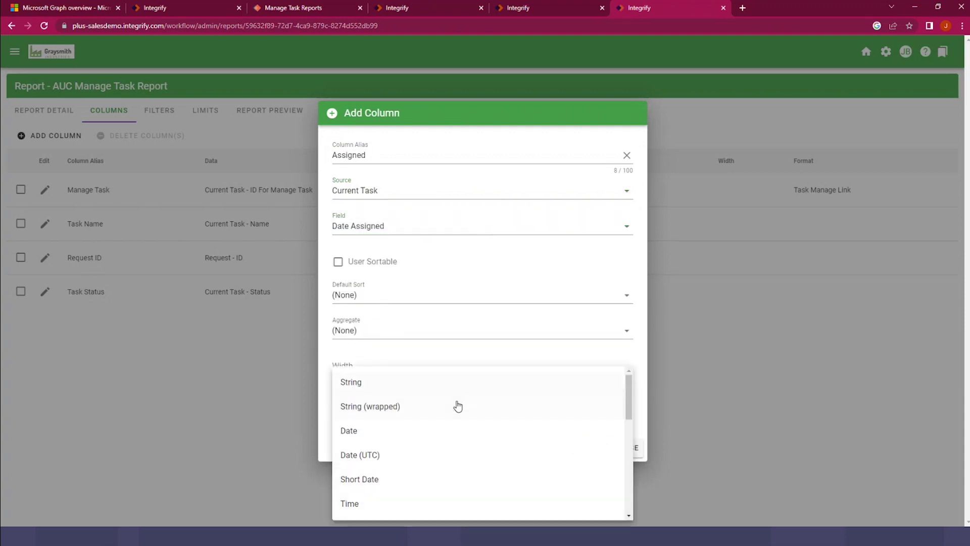
left_click(425, 483)
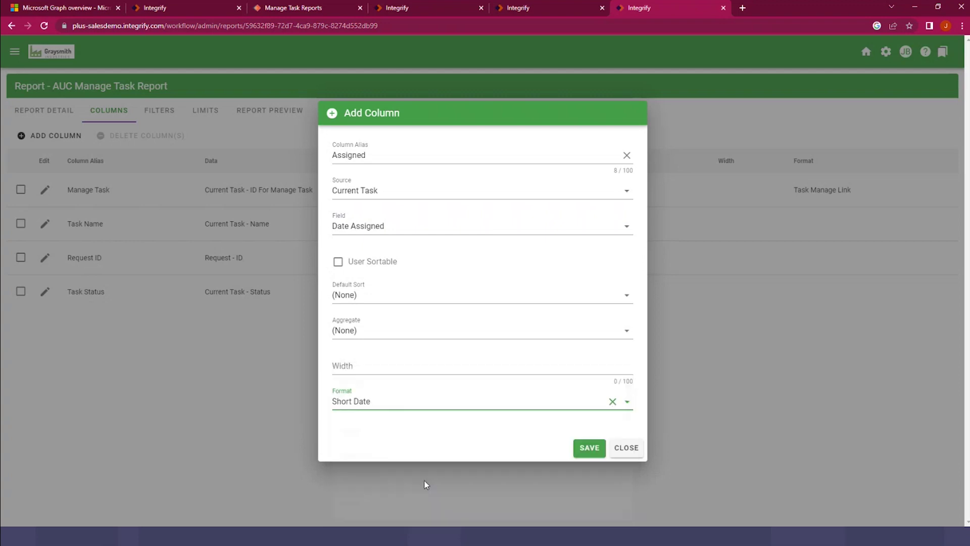
left_click(589, 448)
Step: Add a 'Name' column taken from the Requester's Name field
left_click(67, 137)
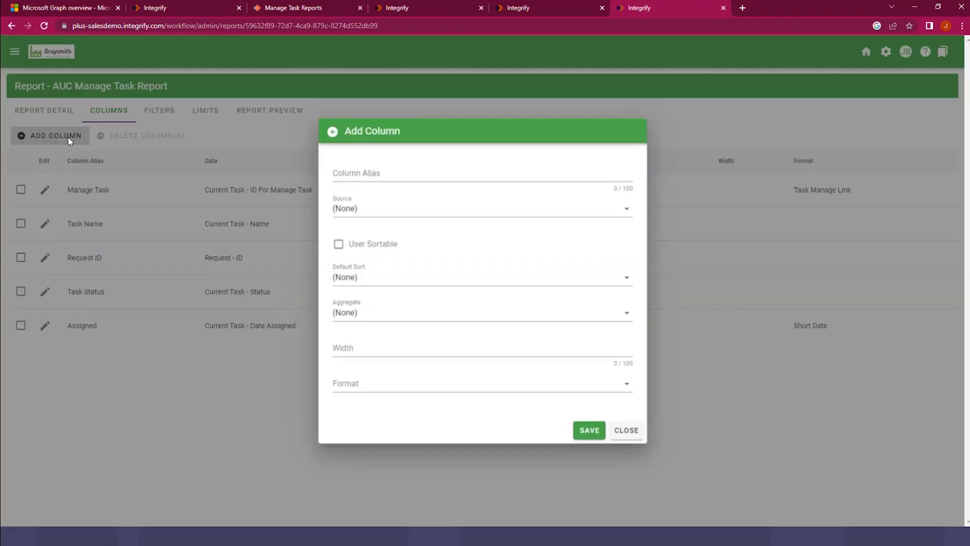
left_click(357, 171)
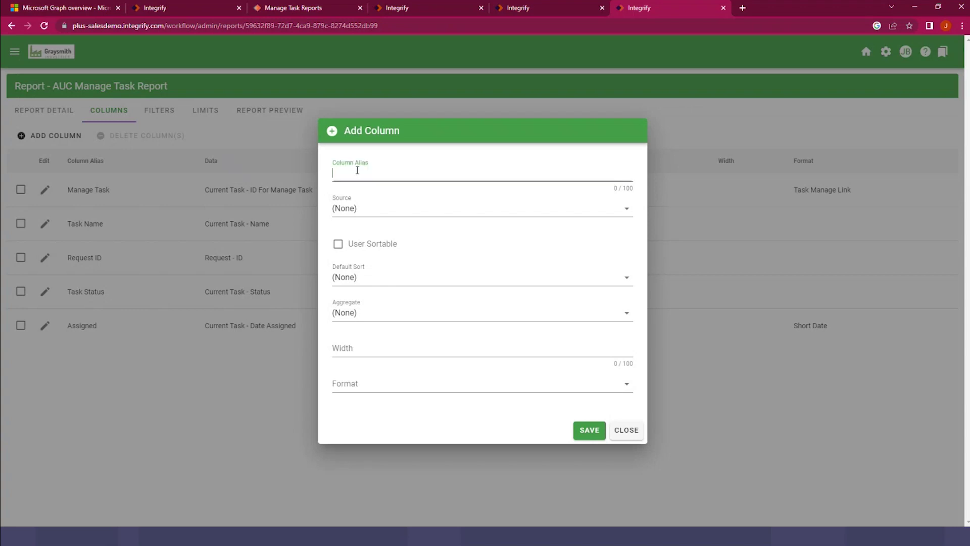
type("Name")
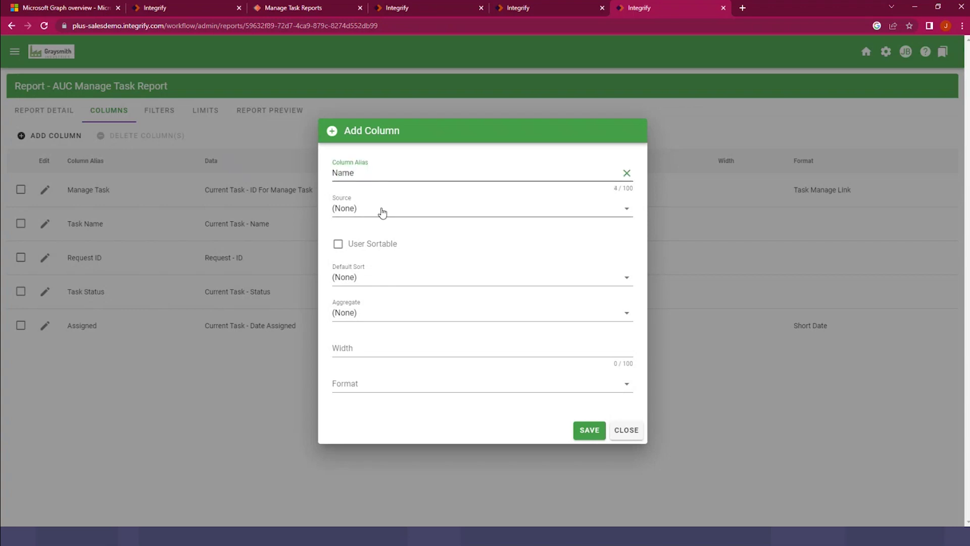
left_click(381, 212)
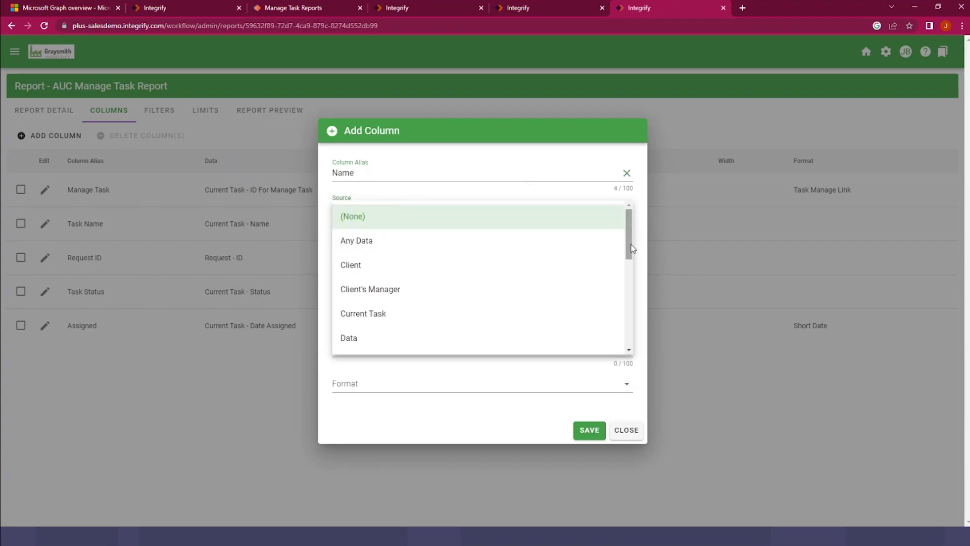
left_click_drag(630, 244, 630, 274)
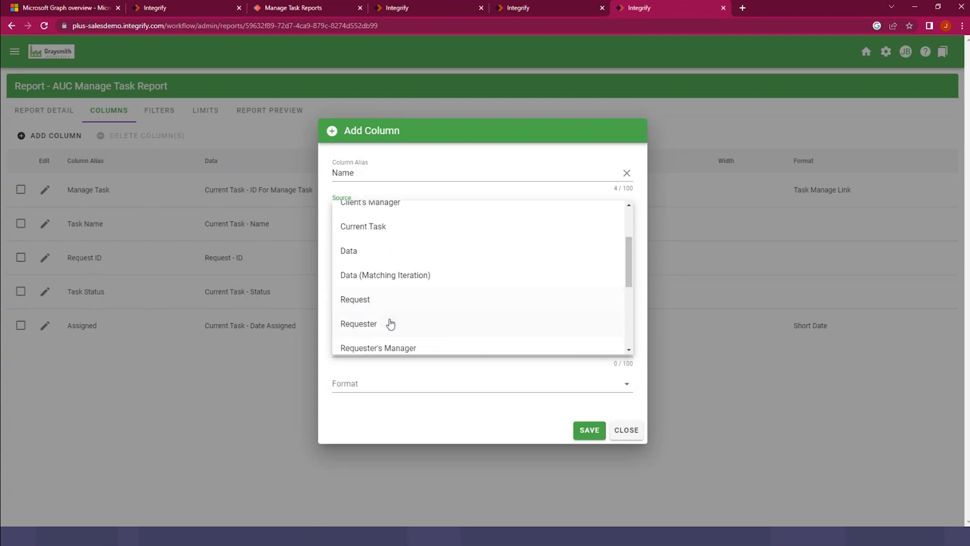
left_click(390, 323)
left_click(422, 231)
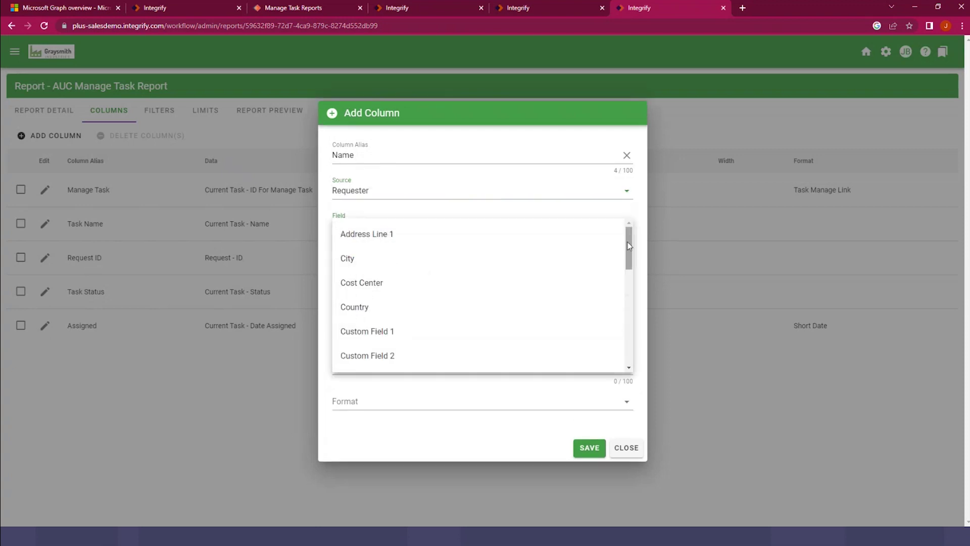
left_click_drag(629, 246, 609, 353)
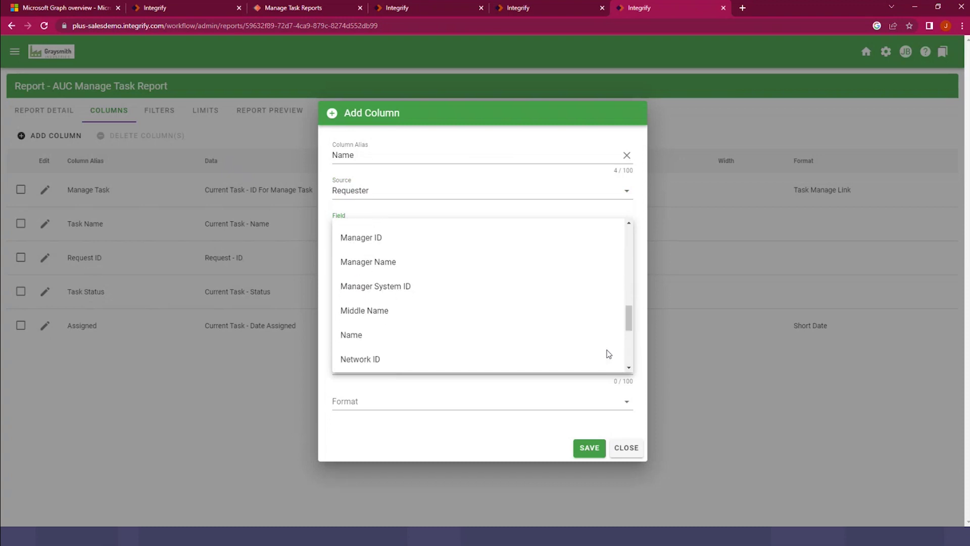
left_click(470, 336)
left_click(586, 447)
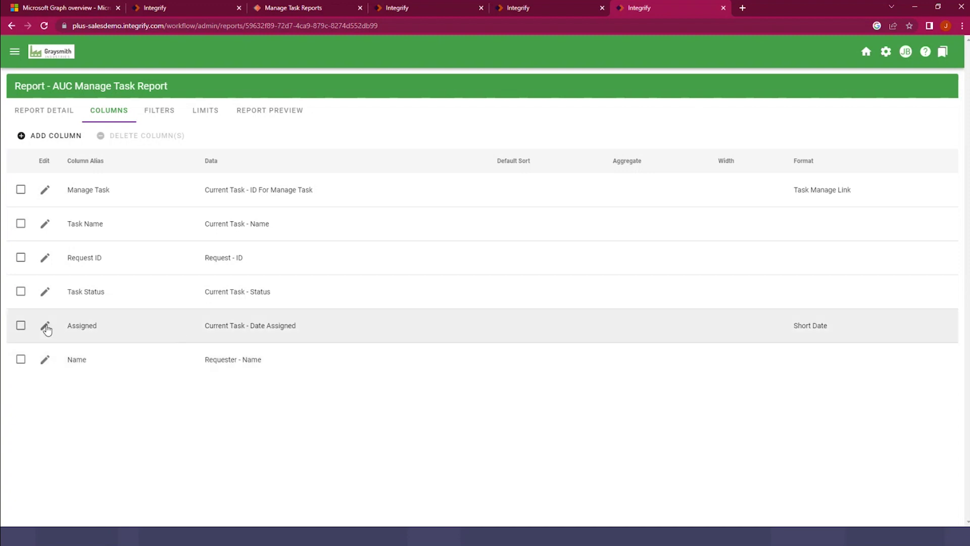
Step: Set the Assigned column's Default Sort to Descending, save, and preview the report
left_click(45, 326)
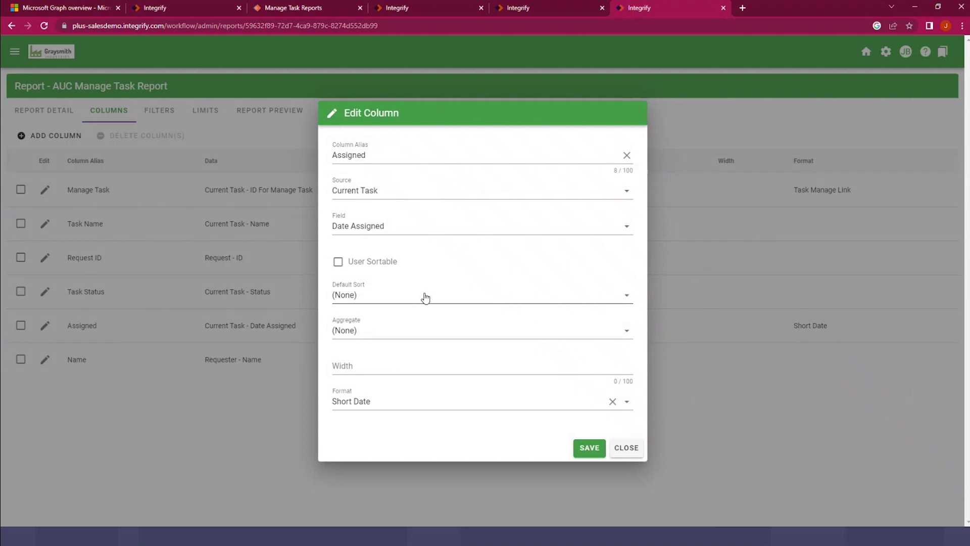
left_click(426, 297)
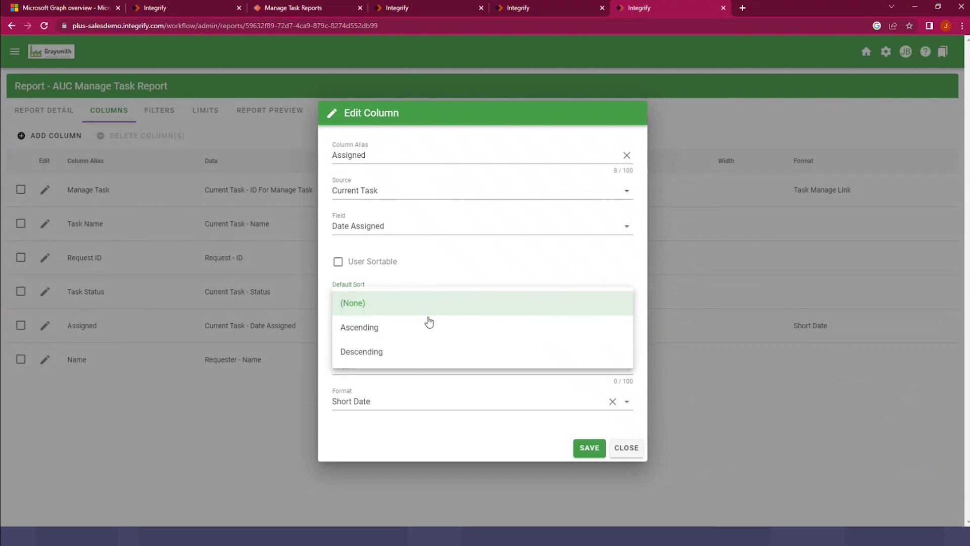
left_click(427, 358)
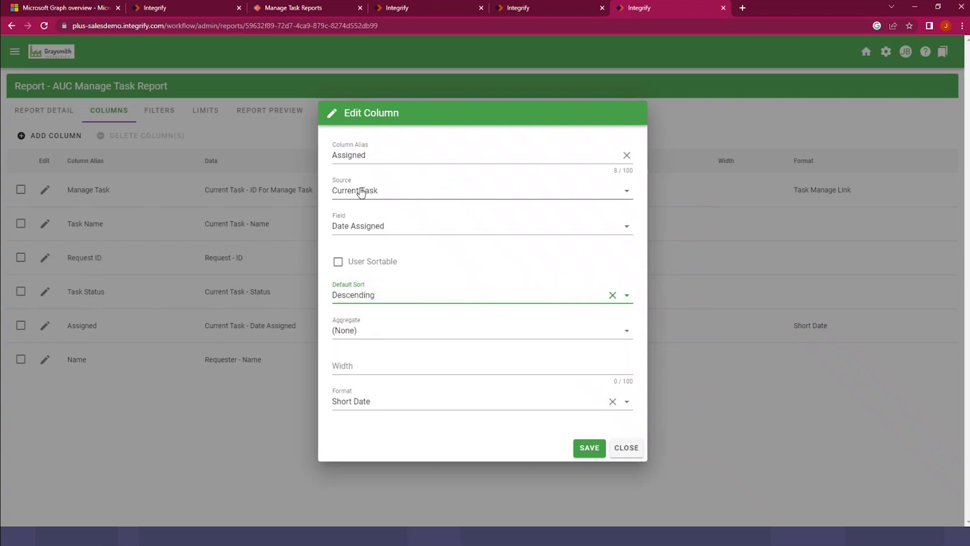
left_click(586, 449)
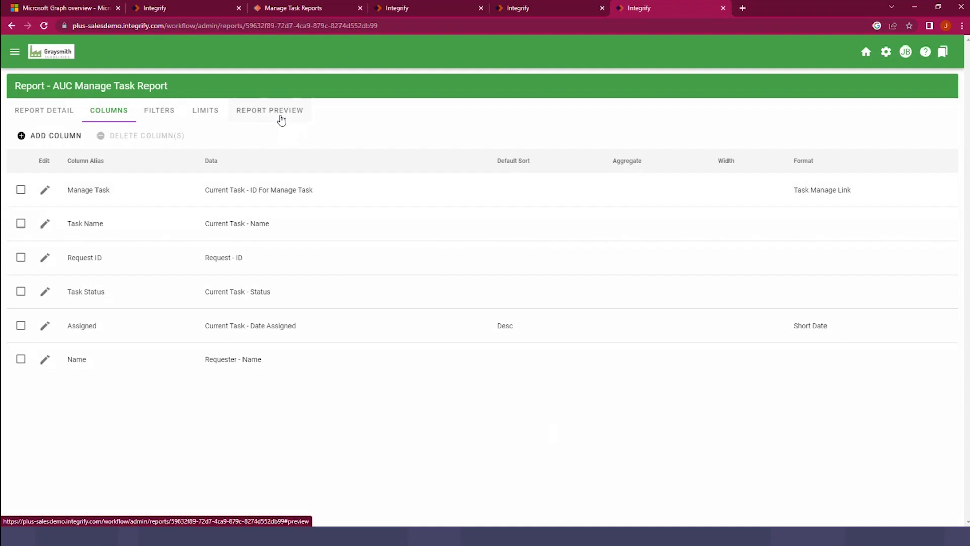
left_click(280, 118)
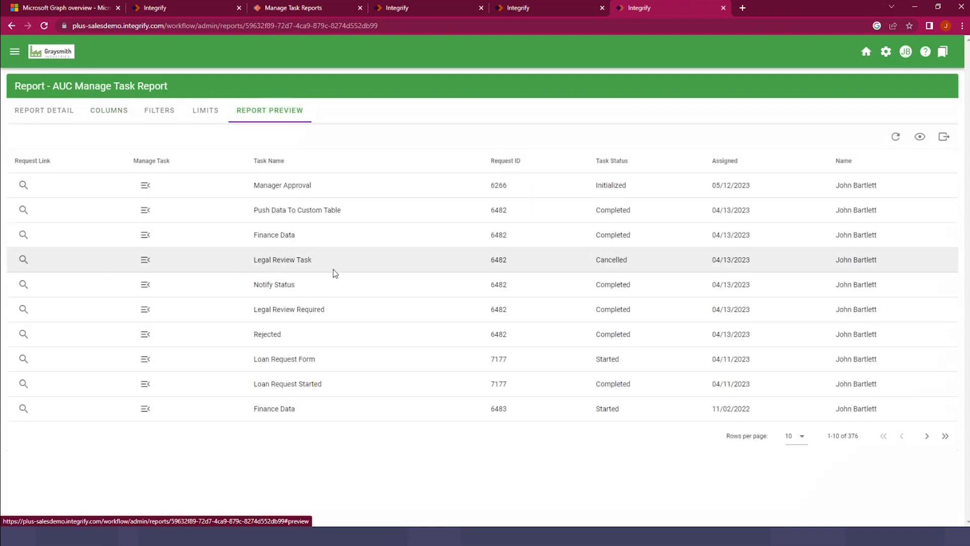
left_click(145, 185)
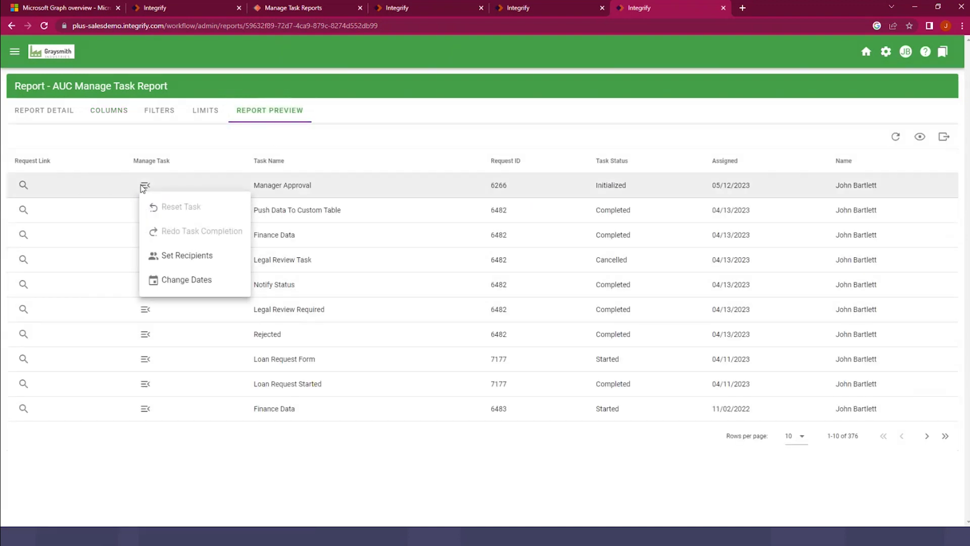
left_click(146, 210)
left_click(129, 232)
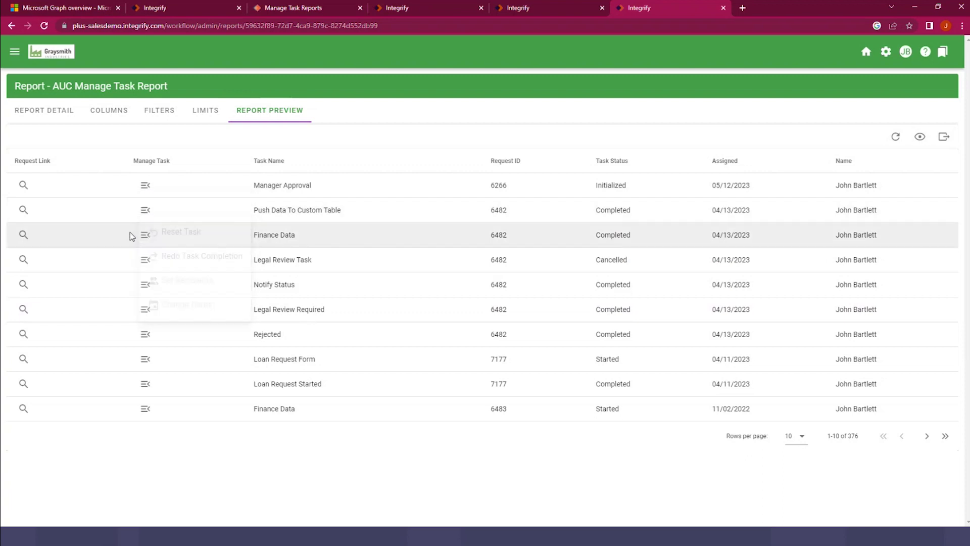
left_click(144, 235)
left_click(335, 190)
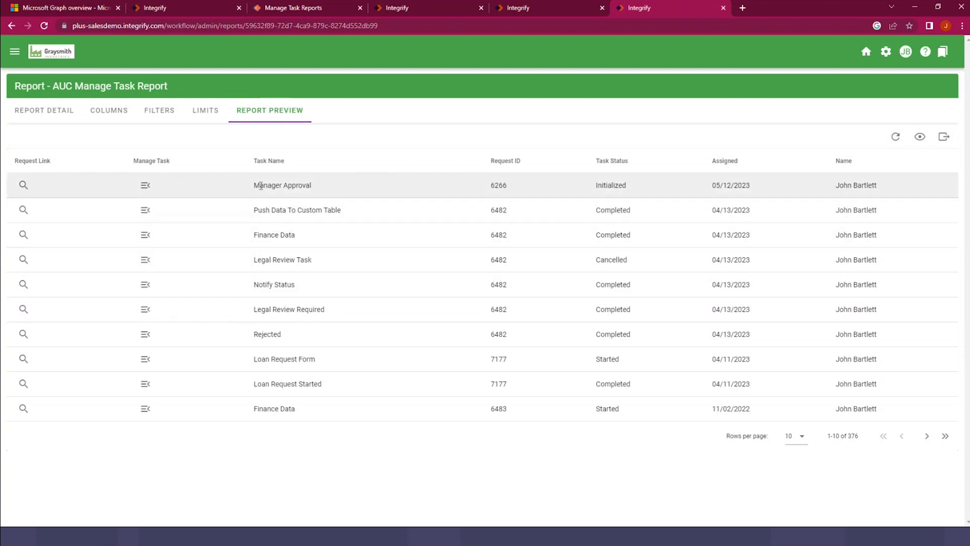
left_click_drag(261, 186, 309, 186)
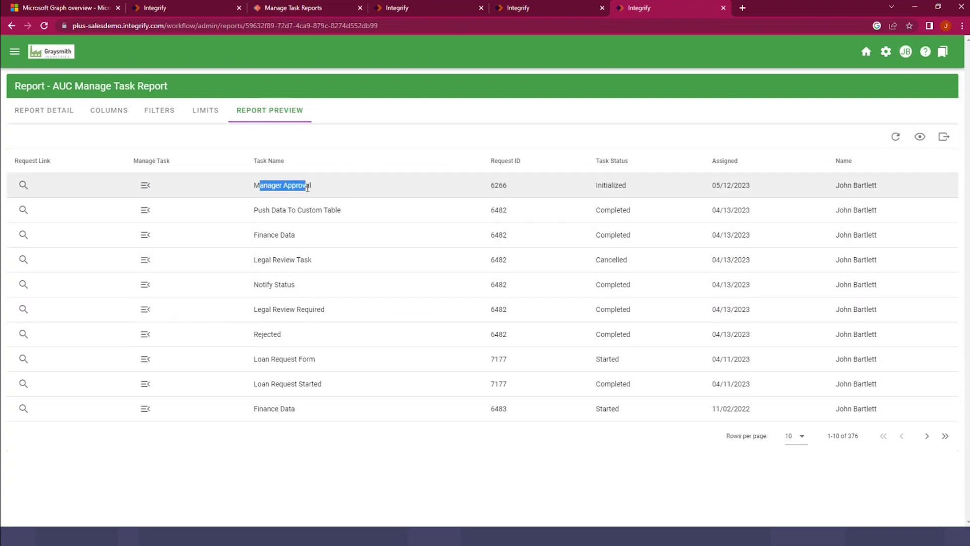
left_click(489, 187)
double_click(492, 187)
left_click_drag(598, 186, 599, 186)
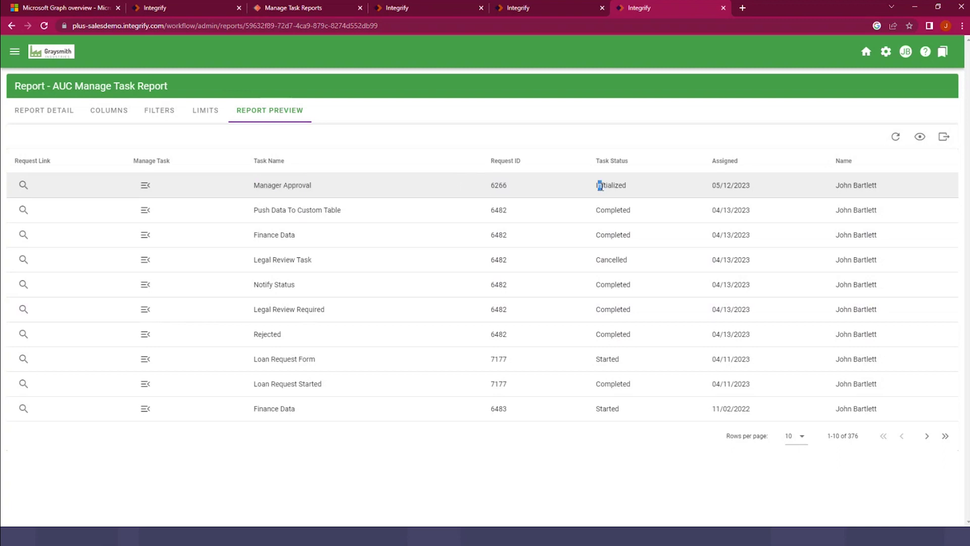
left_click_drag(716, 187, 737, 186)
left_click_drag(858, 438, 848, 439)
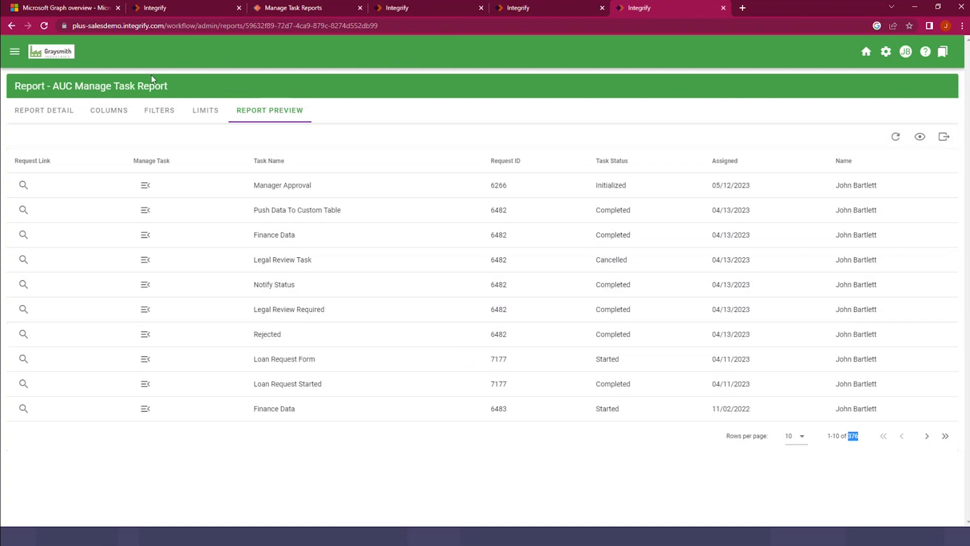
Step: Switch the Name column to Request source with the Name field, save, and preview the report
left_click(110, 112)
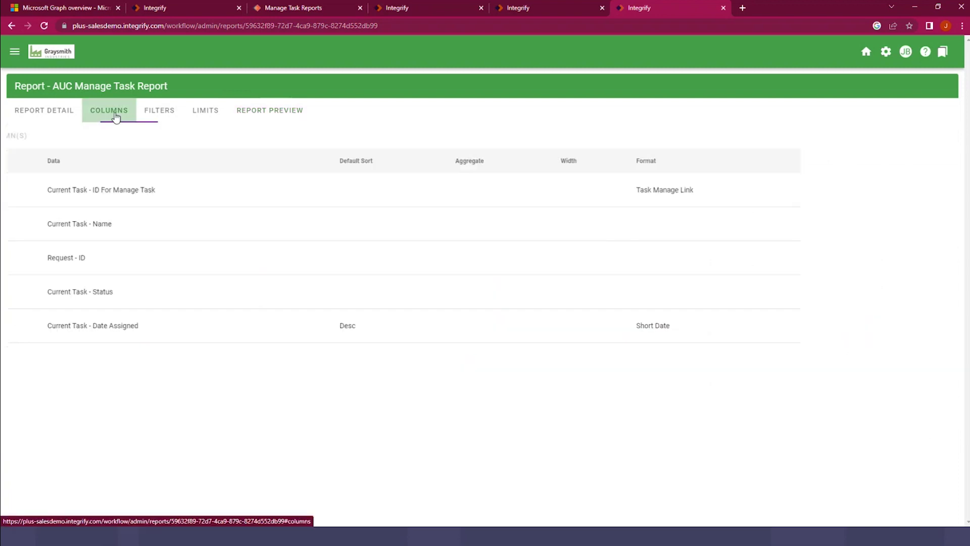
left_click(45, 359)
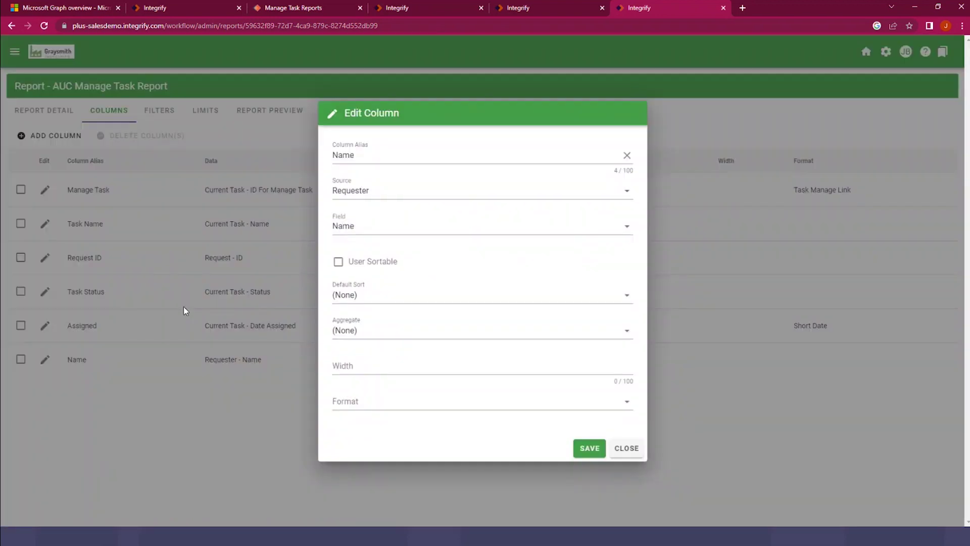
left_click(405, 194)
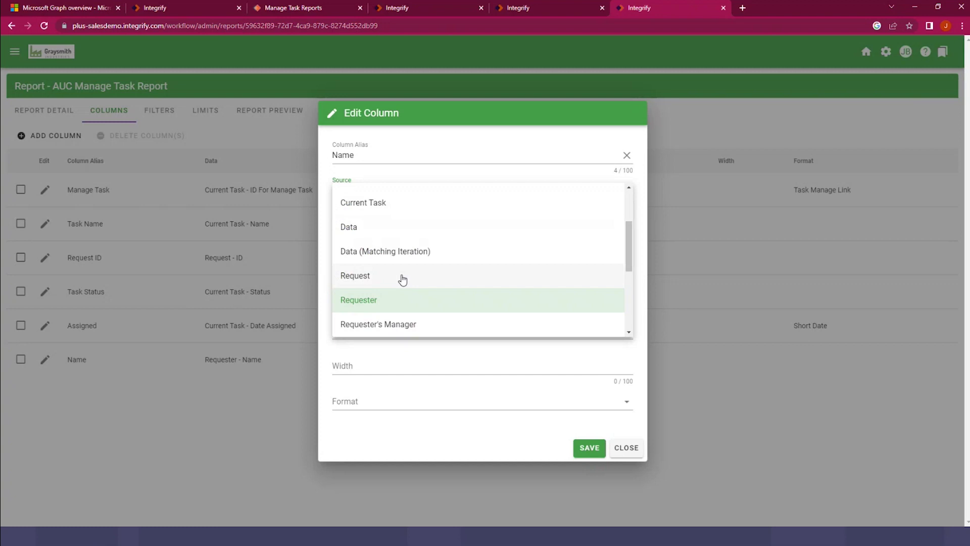
left_click(400, 276)
left_click(411, 226)
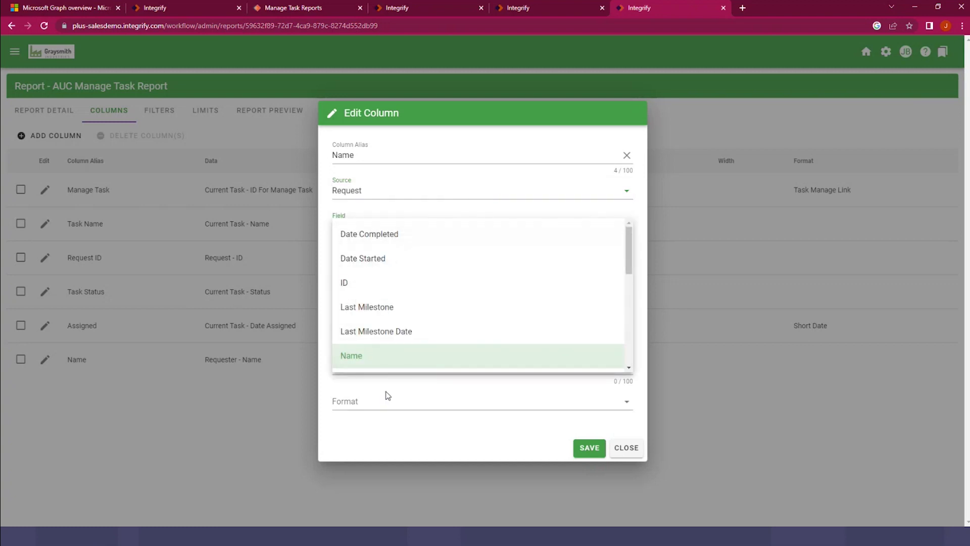
left_click(392, 332)
left_click(402, 225)
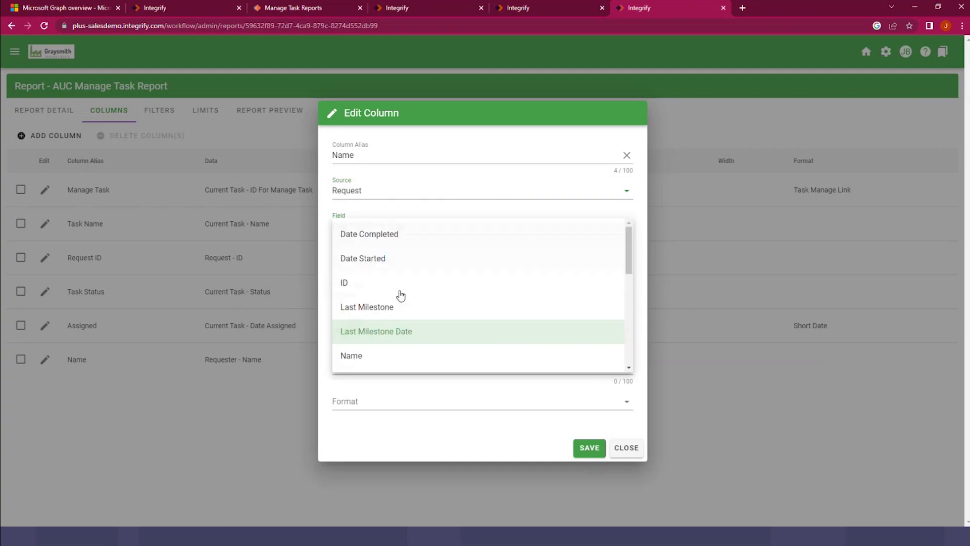
left_click(395, 359)
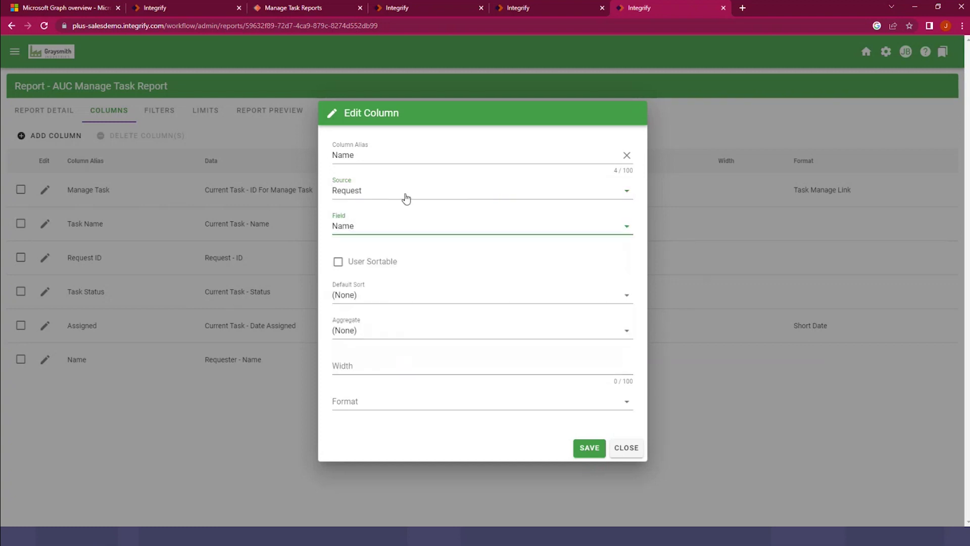
left_click(589, 447)
left_click(272, 120)
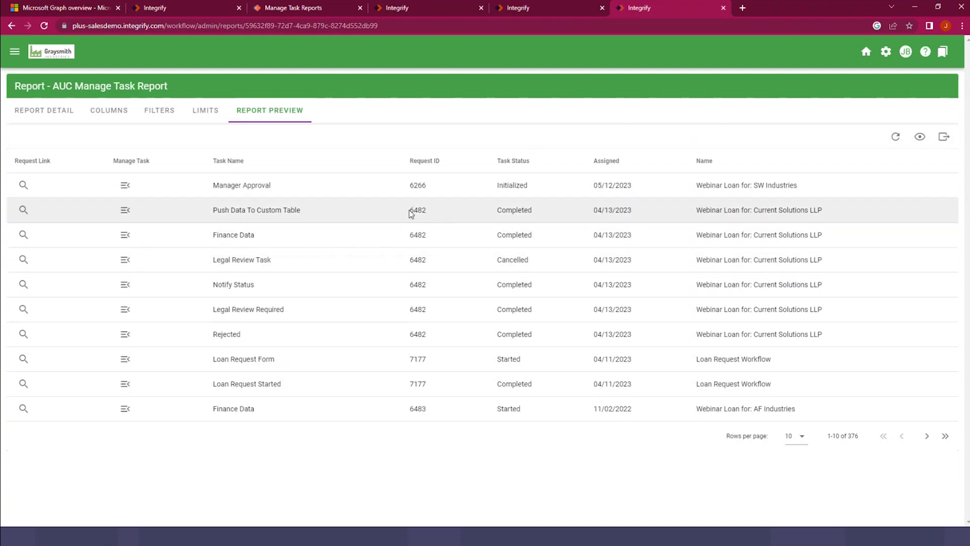
left_click_drag(409, 211, 425, 210)
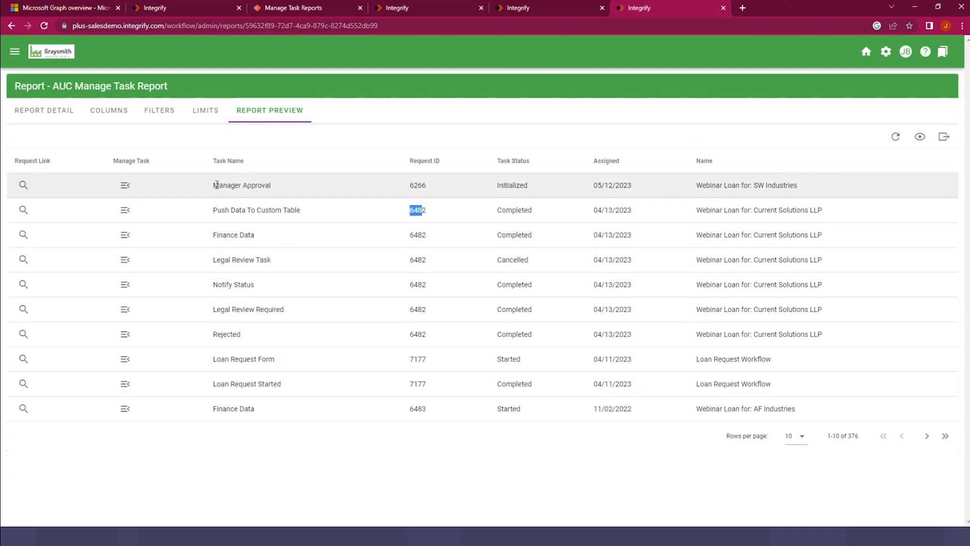
left_click_drag(214, 185, 275, 184)
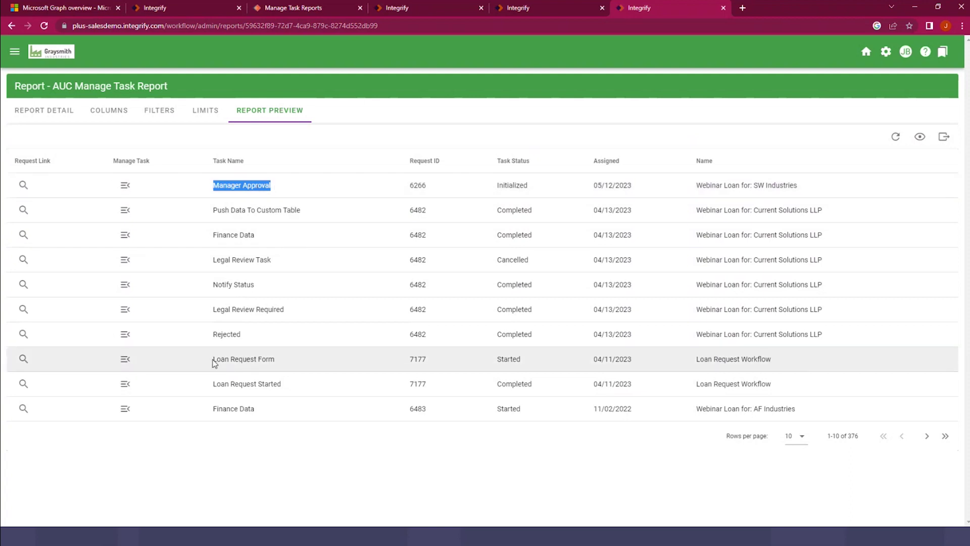
left_click_drag(214, 360, 277, 359)
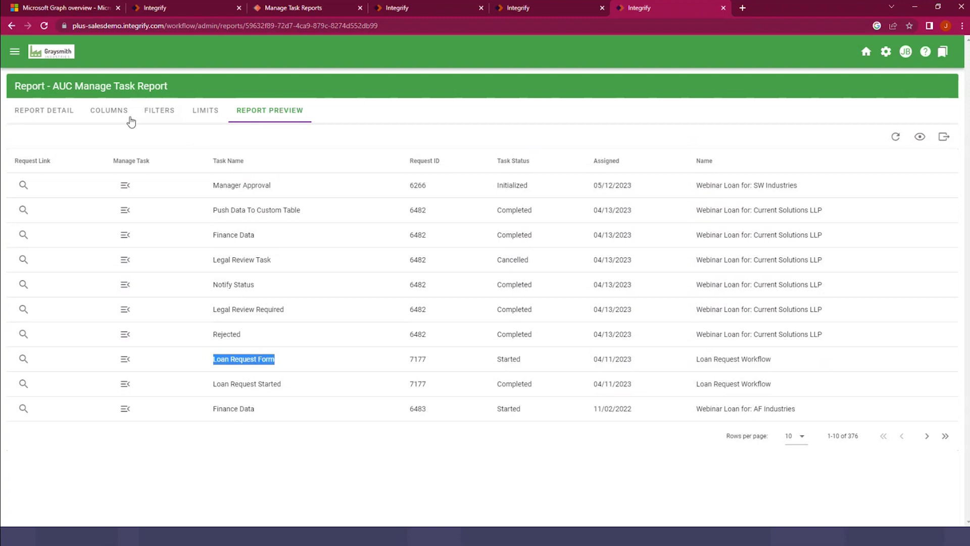
Step: Add a filter where Current Task Name Is 'Loan Request Form'
left_click(157, 116)
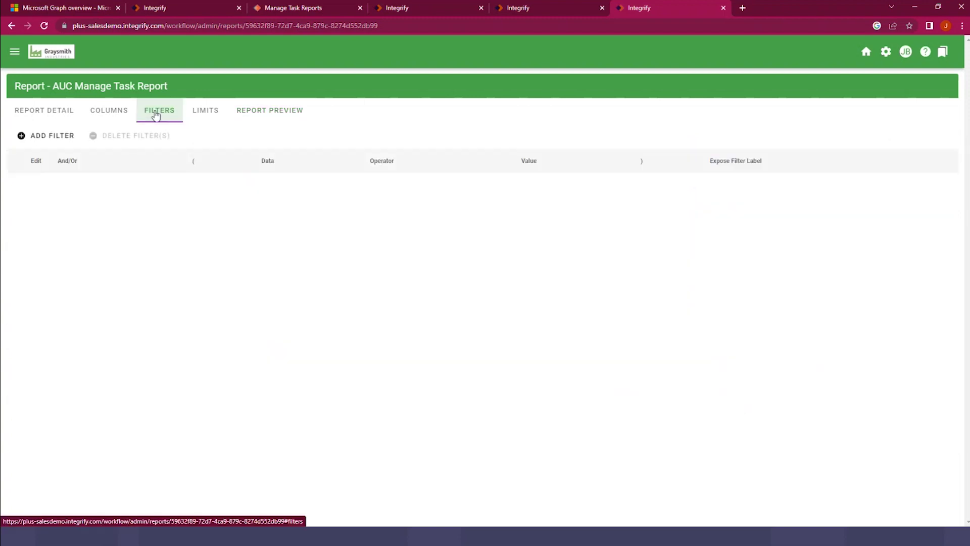
left_click(54, 138)
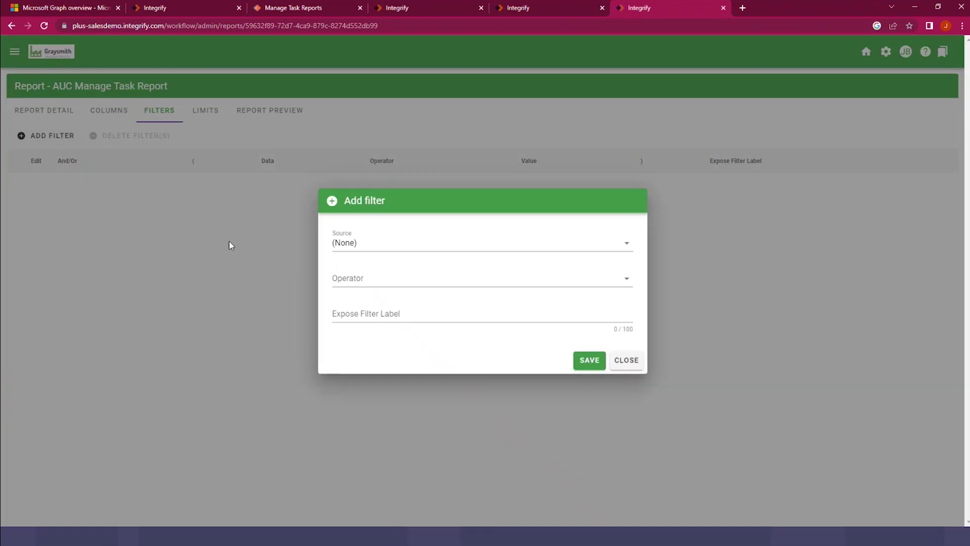
left_click(371, 250)
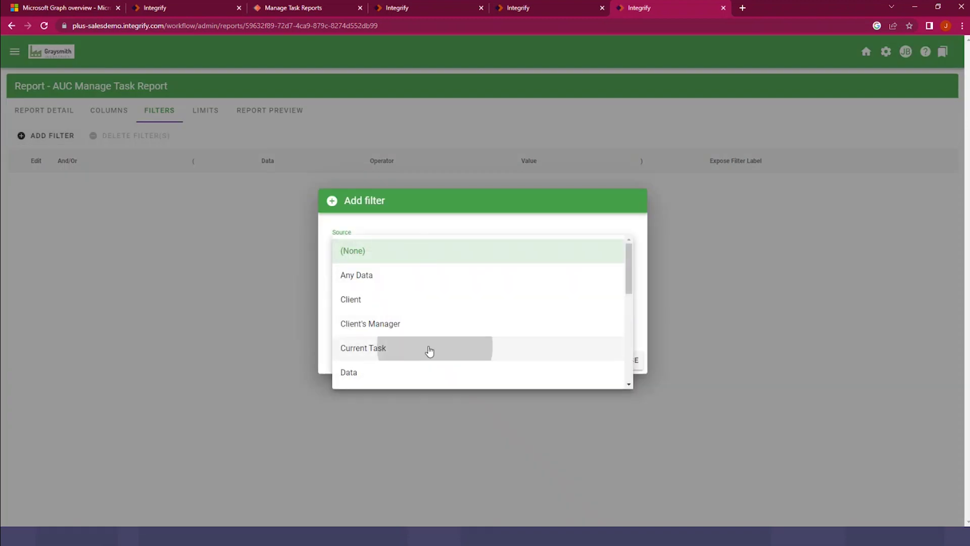
left_click(429, 349)
left_click(415, 266)
scroll(416, 293, "down", 3)
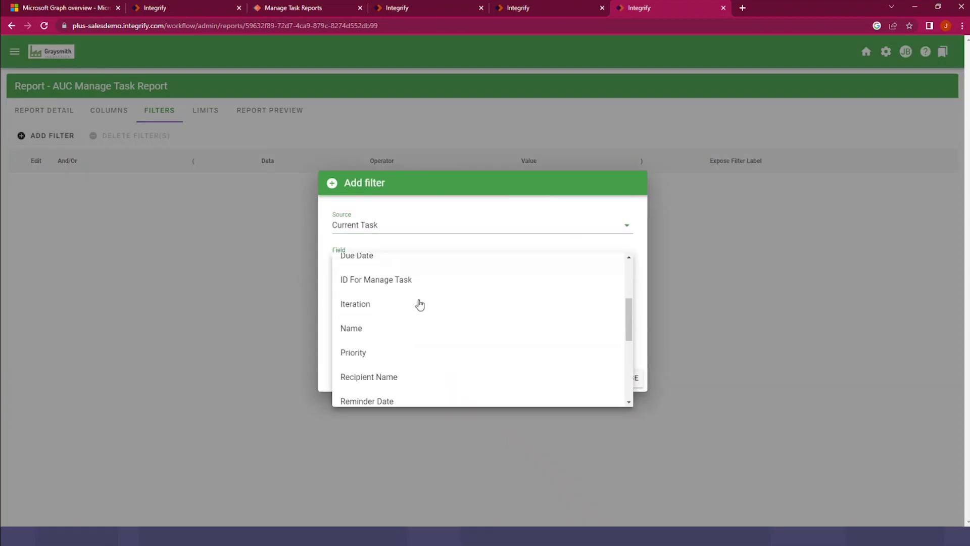
left_click(392, 331)
left_click(387, 277)
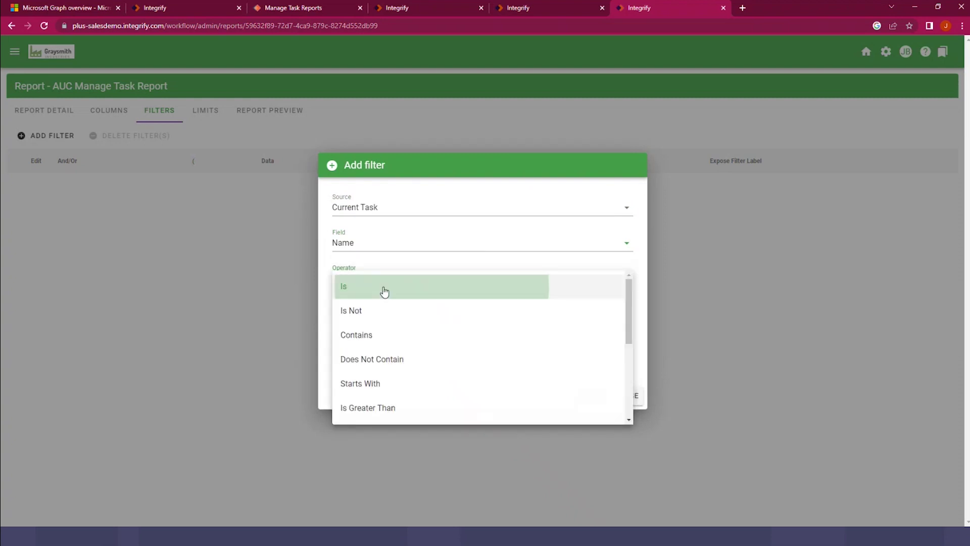
left_click(381, 288)
left_click(400, 315)
type("Loan Request Form")
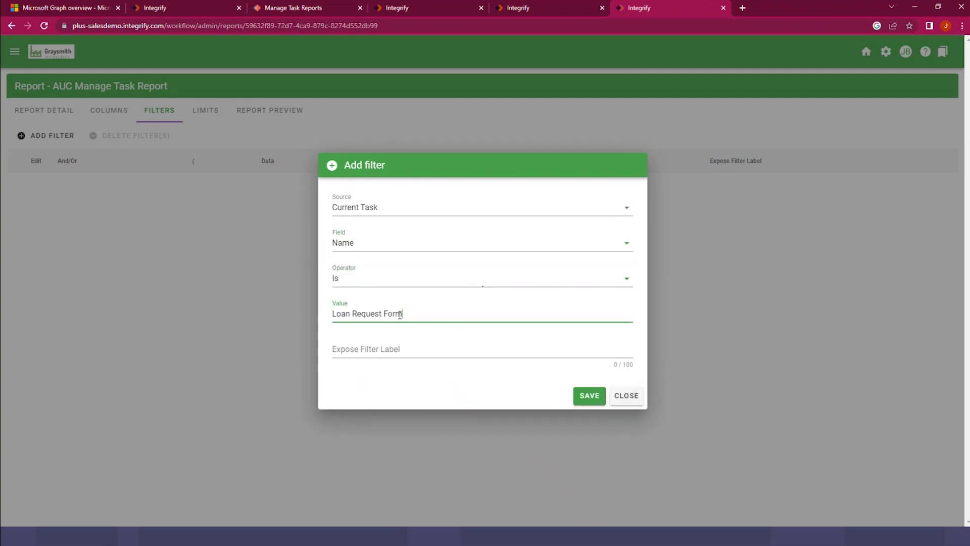
left_click(581, 396)
Step: Add a second filter where Current Task Name Is 'Manager Approval'
left_click(59, 135)
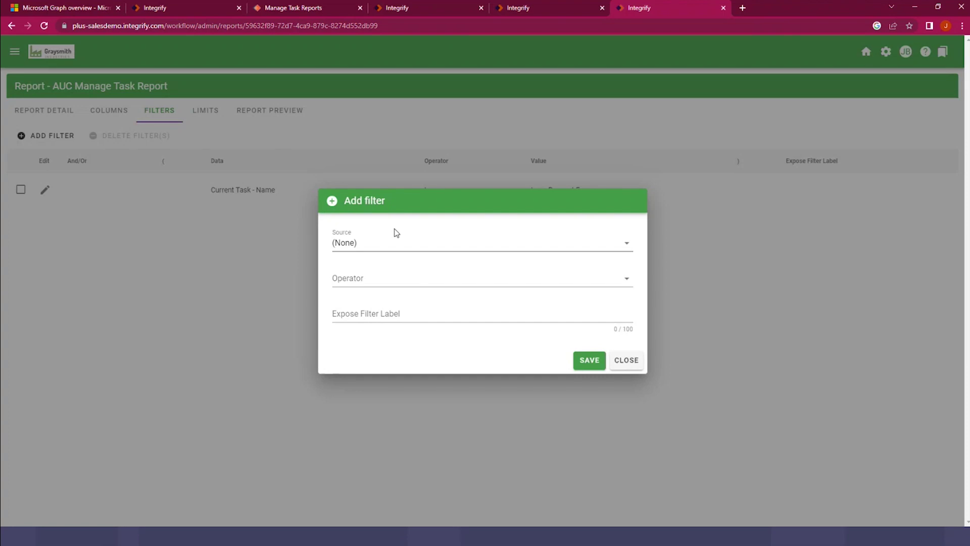
left_click(396, 241)
left_click(413, 350)
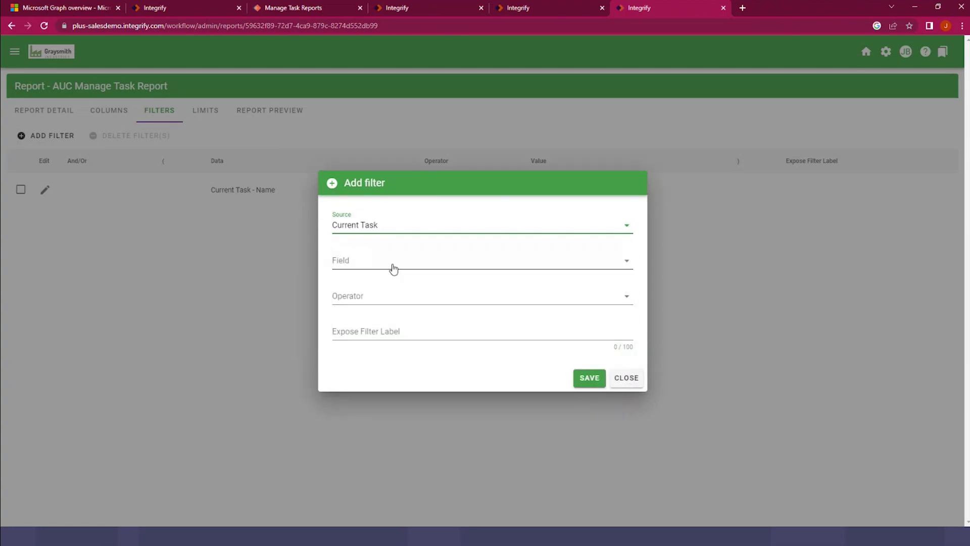
left_click(392, 267)
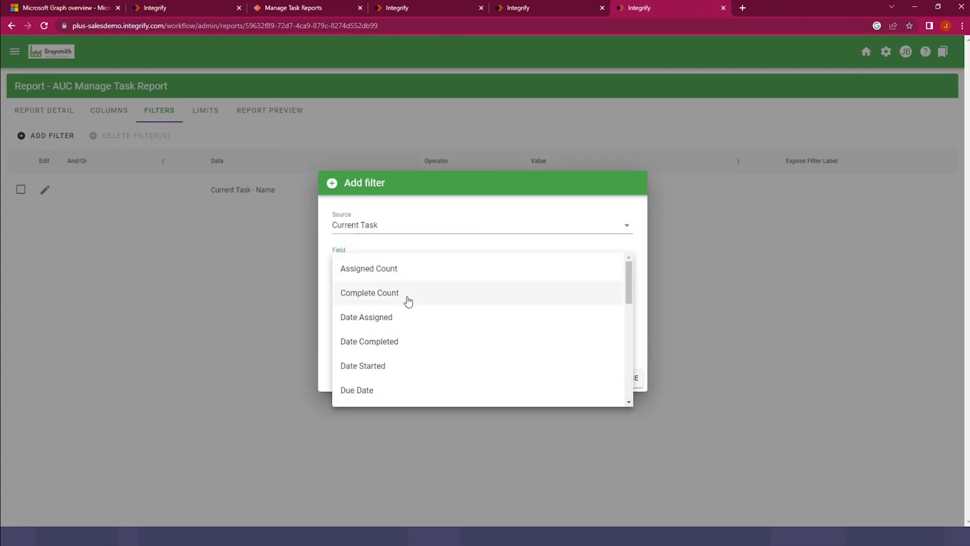
scroll(414, 293, "down", 5)
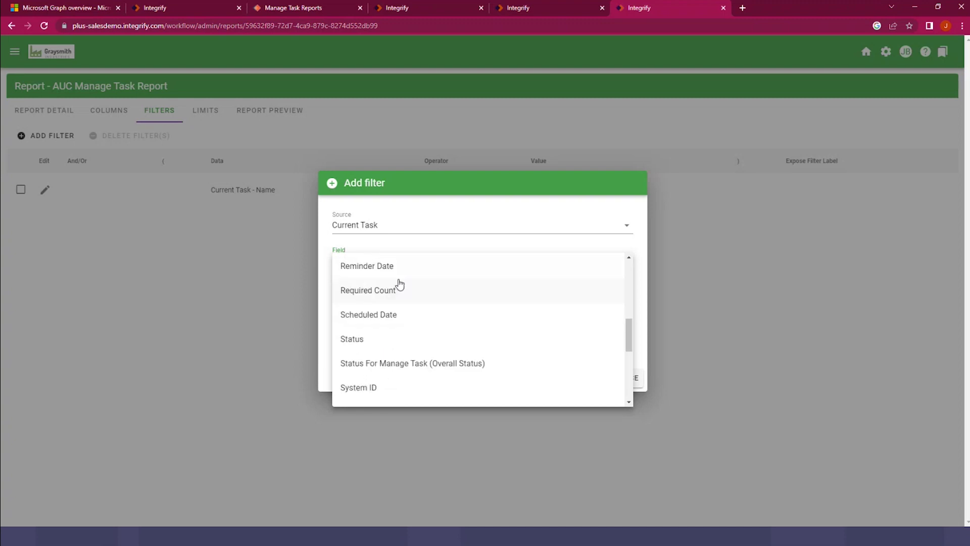
scroll(415, 347, "up", 3)
left_click(390, 328)
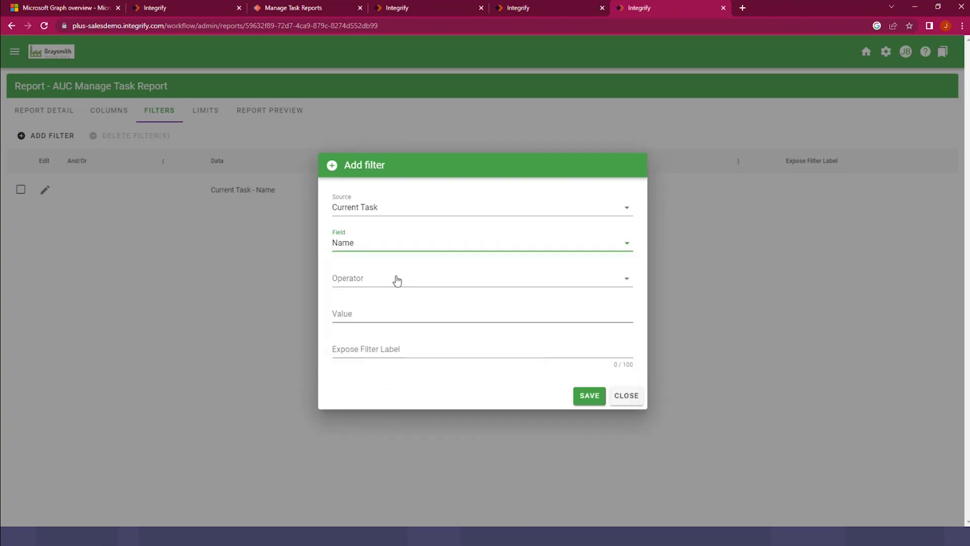
left_click(395, 277)
left_click(385, 286)
left_click(400, 311)
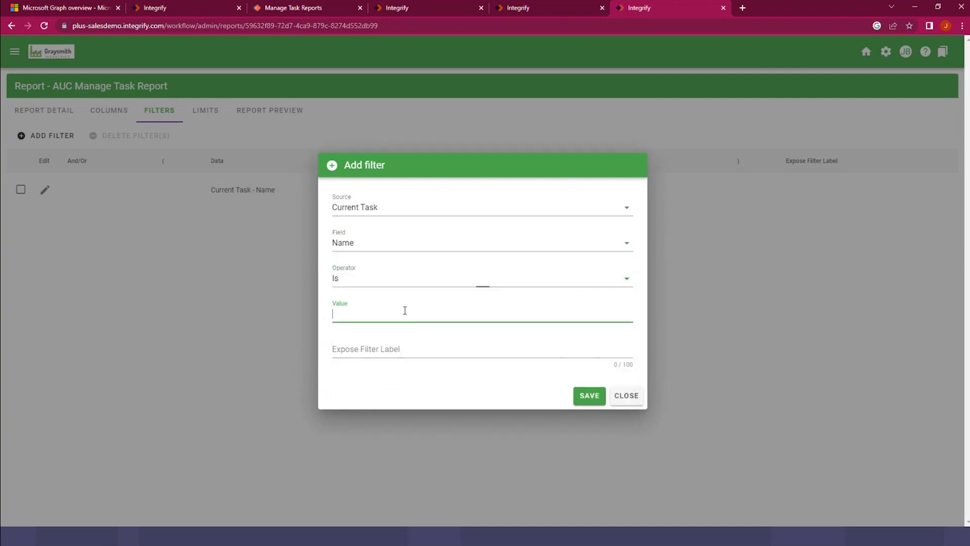
type("Manag")
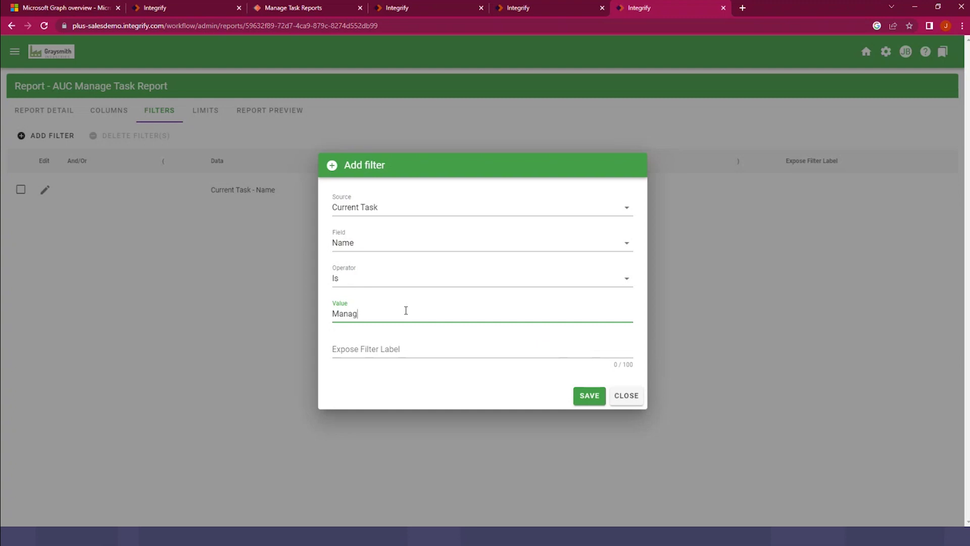
type("er Approval")
left_click(589, 395)
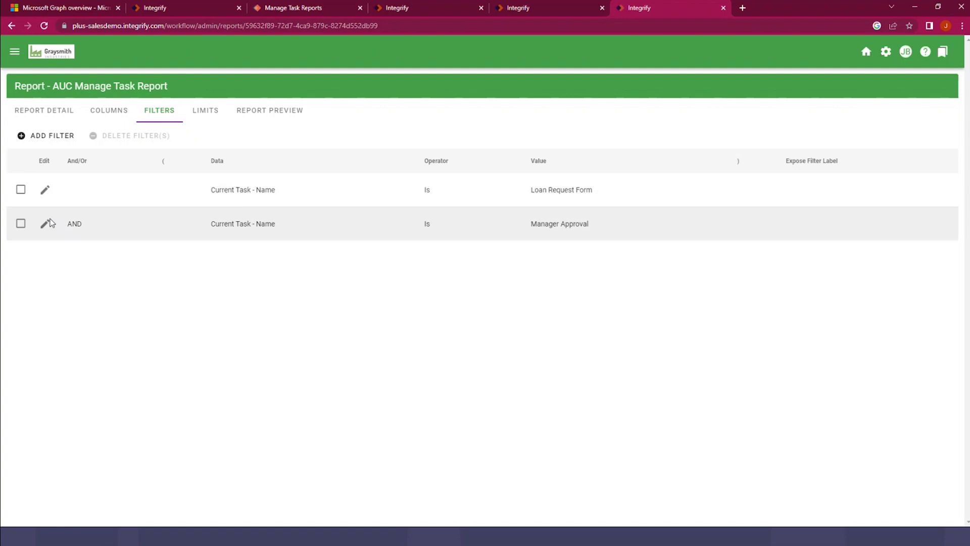
Step: Combine the two filters with OR and preview the filtered report
left_click(76, 222)
left_click(93, 230)
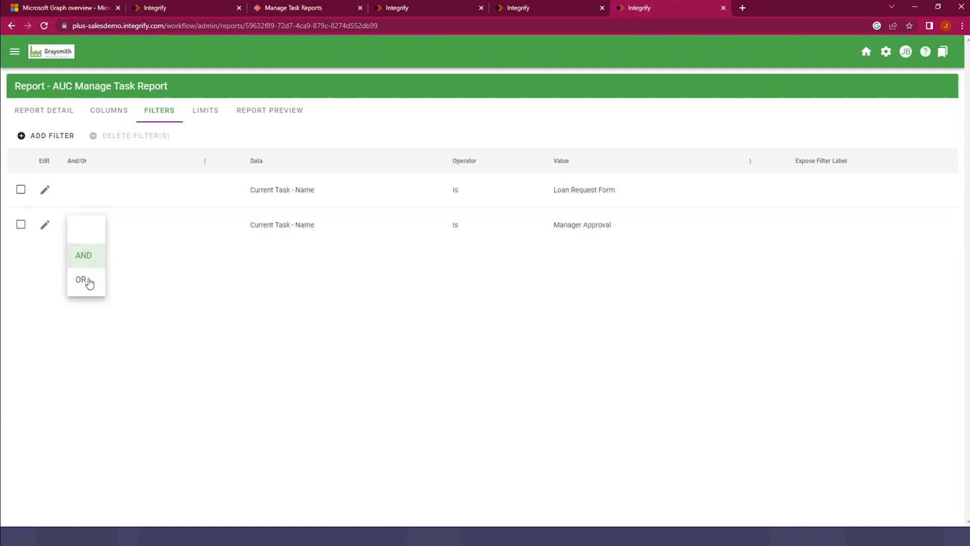
left_click(89, 281)
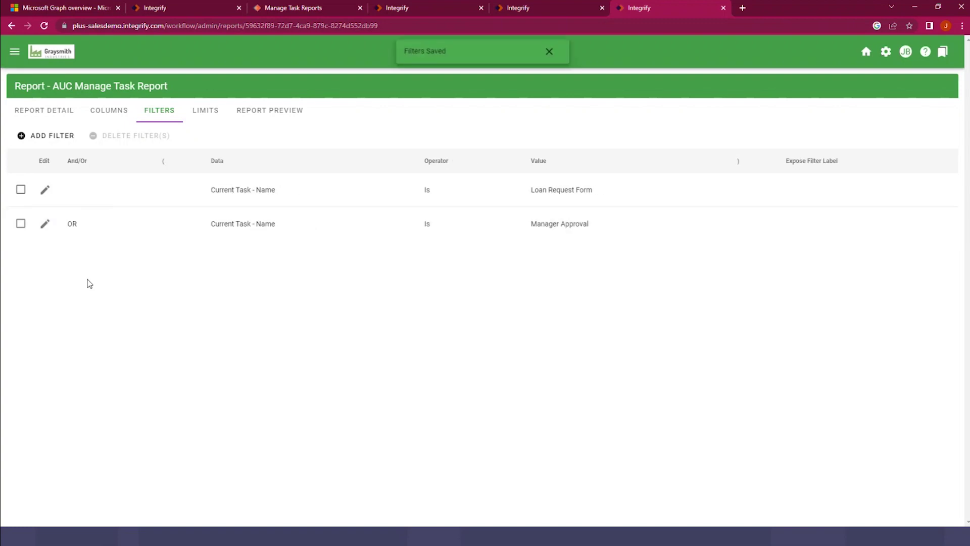
left_click(278, 112)
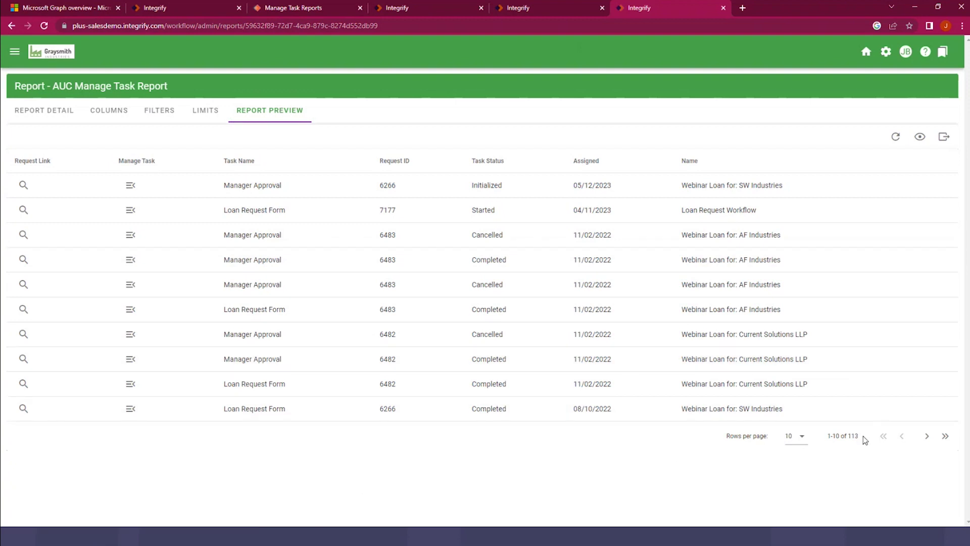
left_click_drag(860, 438, 849, 438)
left_click(232, 188)
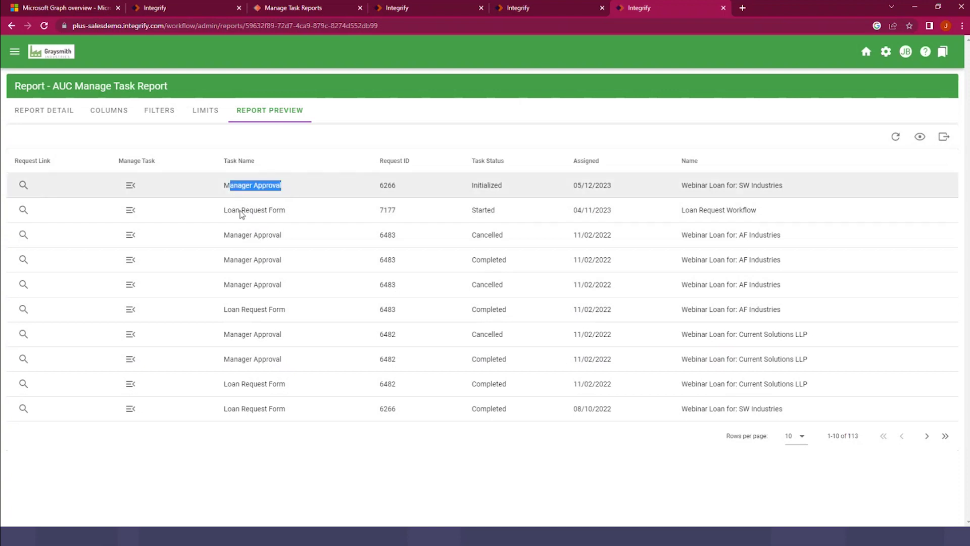
left_click_drag(227, 210, 286, 209)
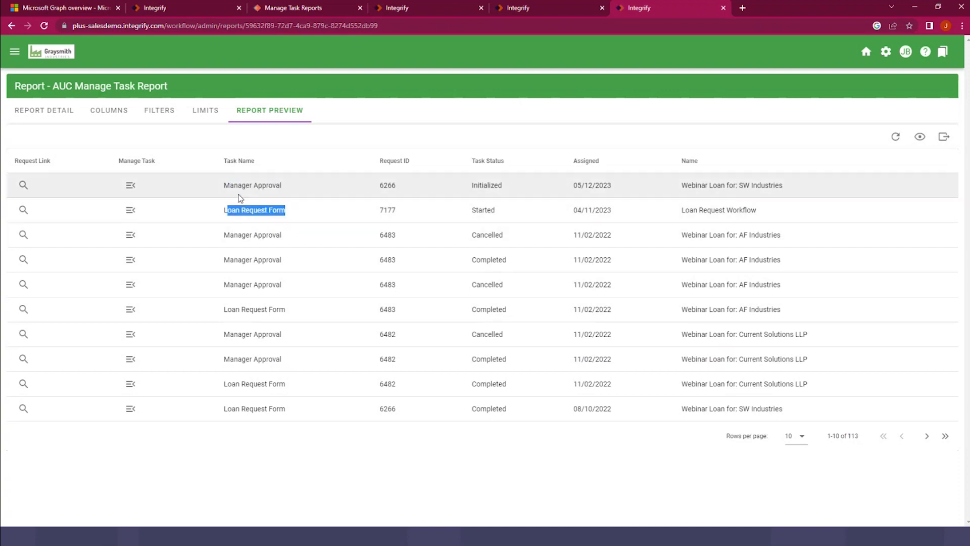
left_click_drag(234, 186, 293, 183)
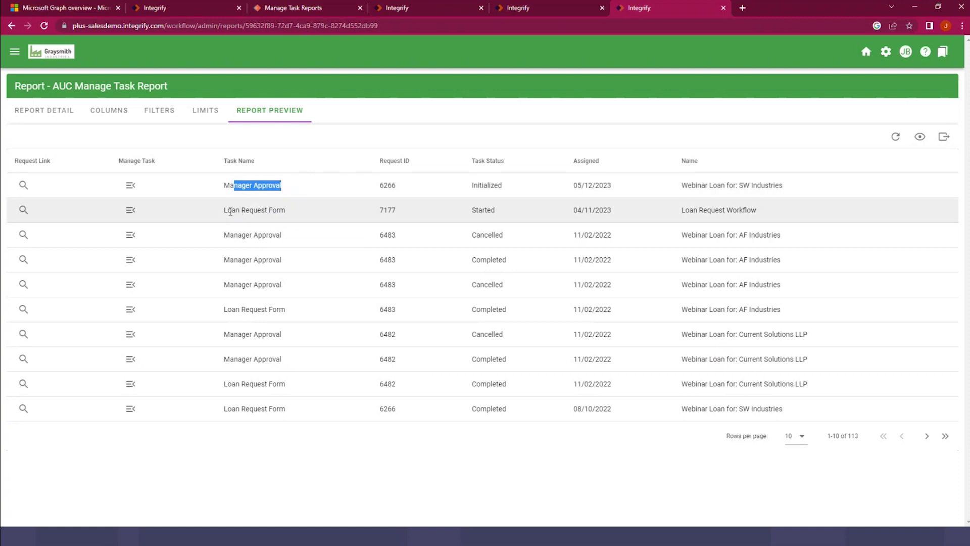
left_click_drag(231, 211, 290, 210)
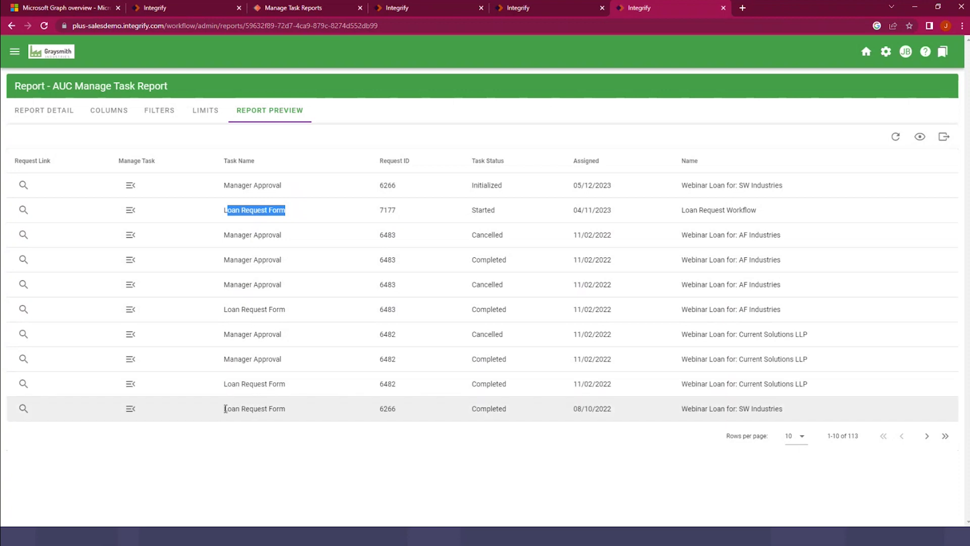
left_click_drag(225, 408, 293, 408)
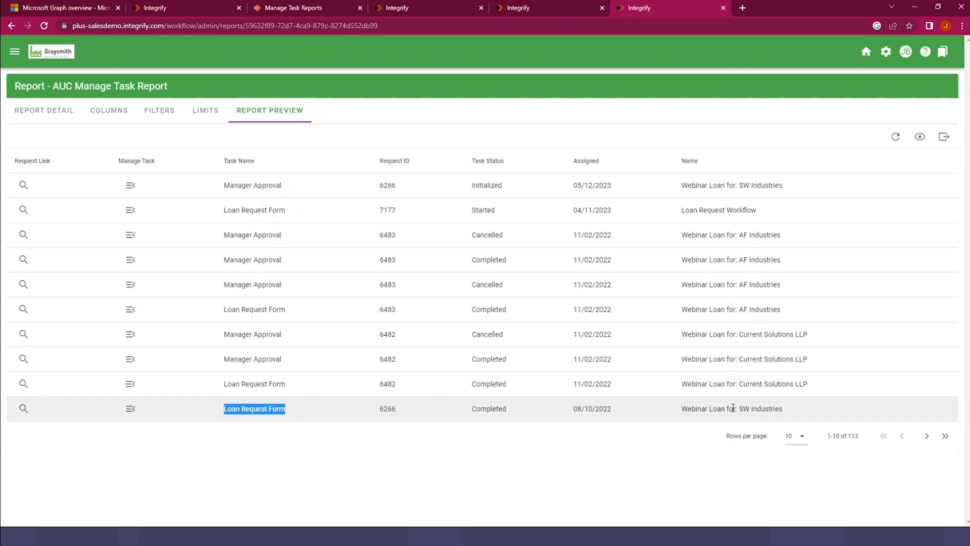
left_click_drag(737, 408, 780, 409)
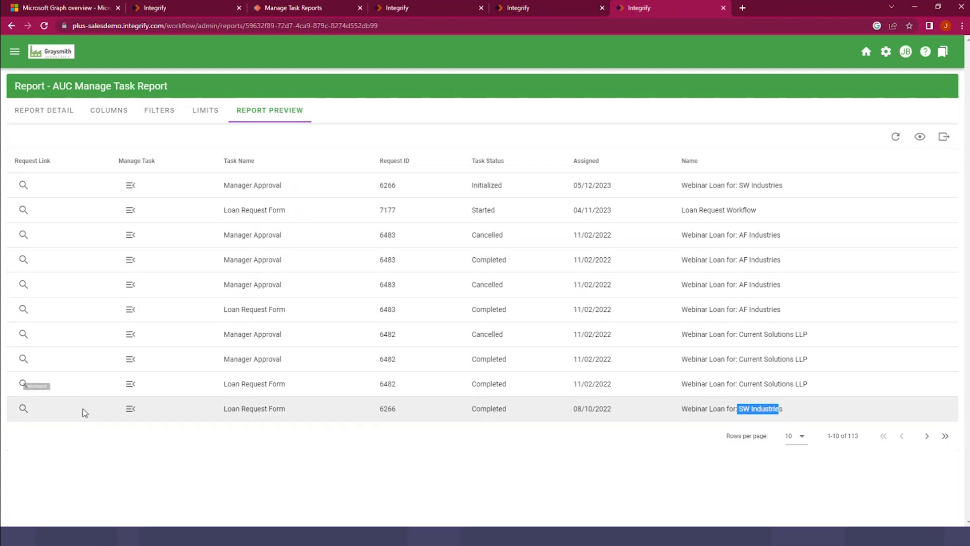
left_click(130, 408)
Step: Open request 6266 from the last row and view its workflow, where Manager Approval is open
left_click(28, 411)
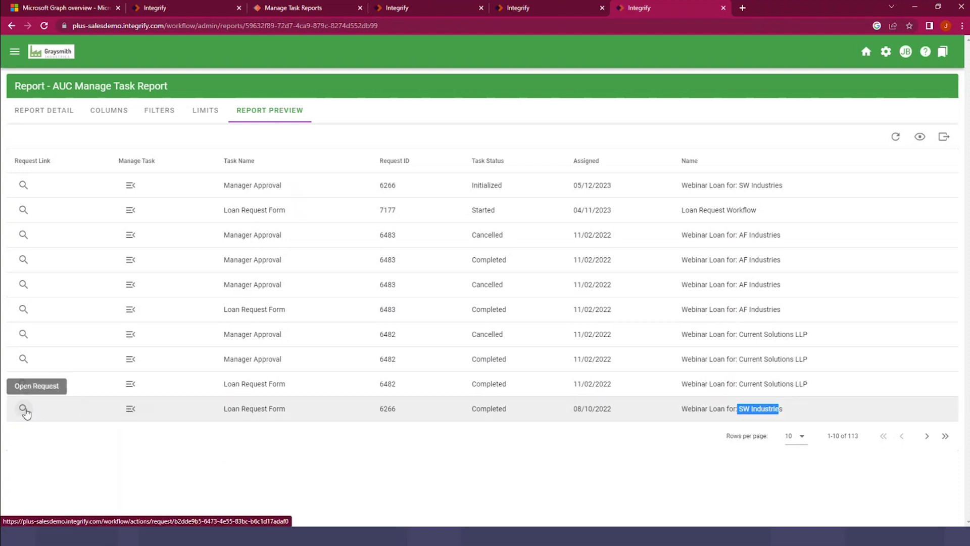
left_click(20, 411)
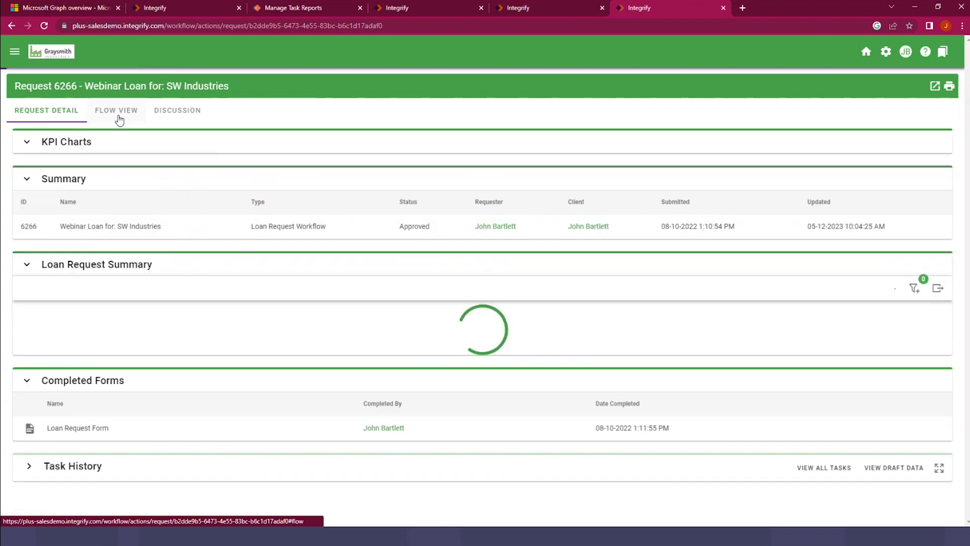
left_click(120, 118)
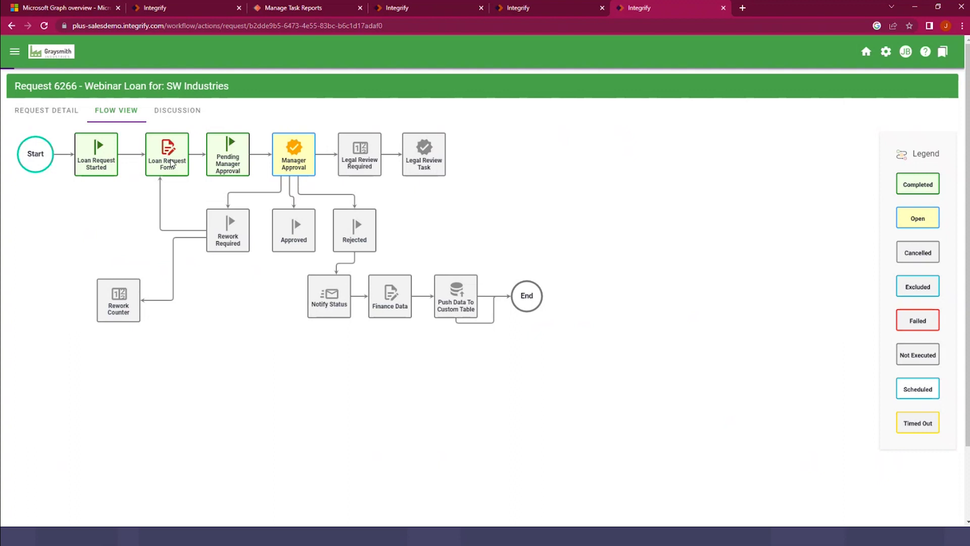
Step: Return to the AUC Manage Task Report from Recently Visited bookmarks
mouse_move(168, 163)
left_click(942, 52)
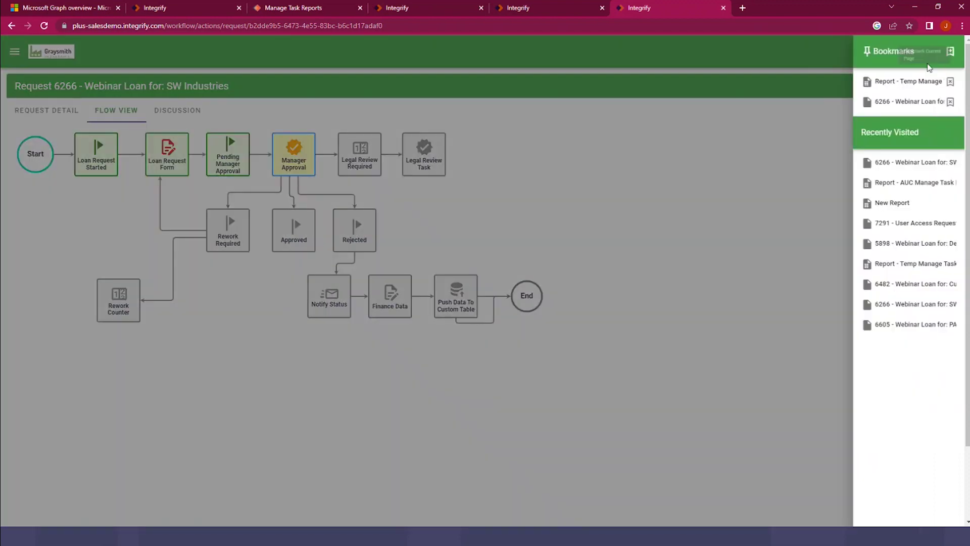
left_click(892, 185)
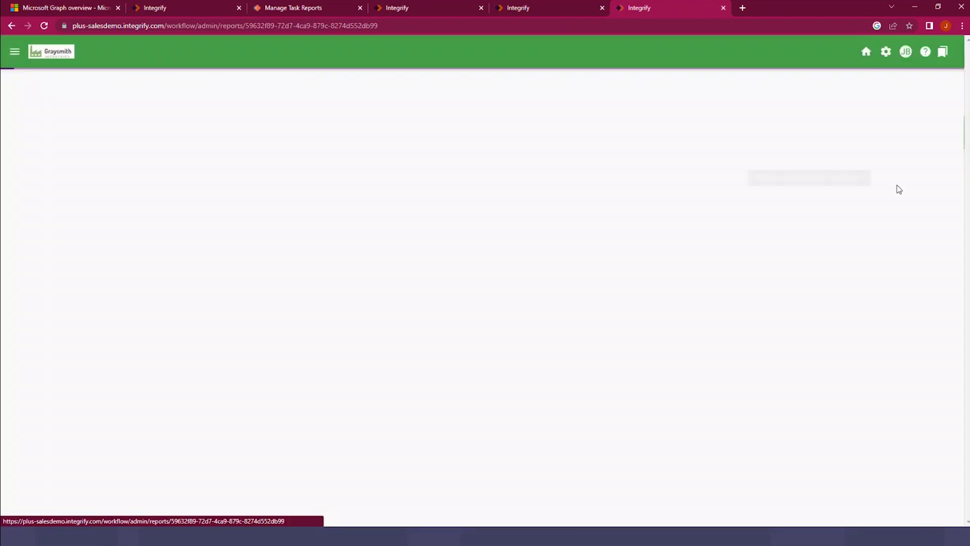
Step: Preview the report and reset request 6266's Loan Request Form task, leaving 112 tasks listed
left_click(270, 110)
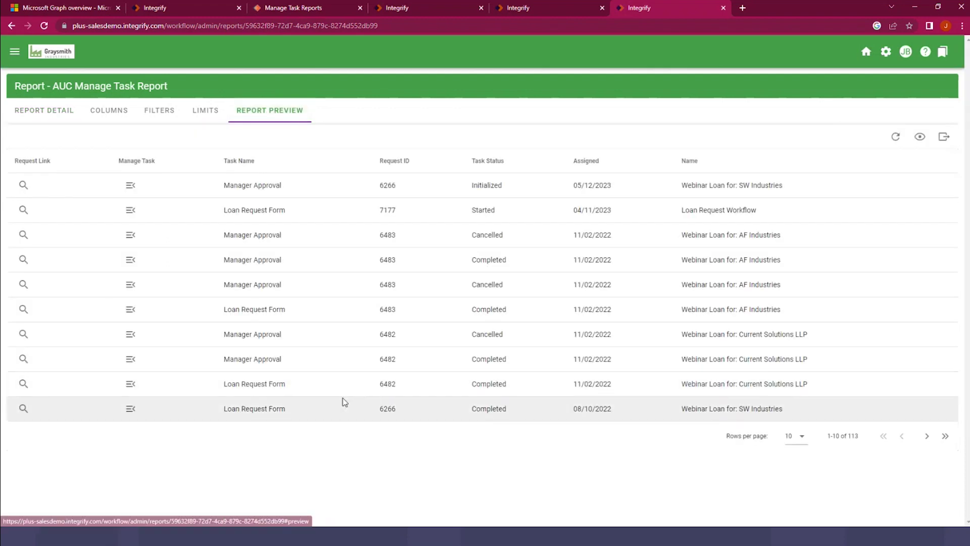
left_click_drag(225, 408, 281, 412)
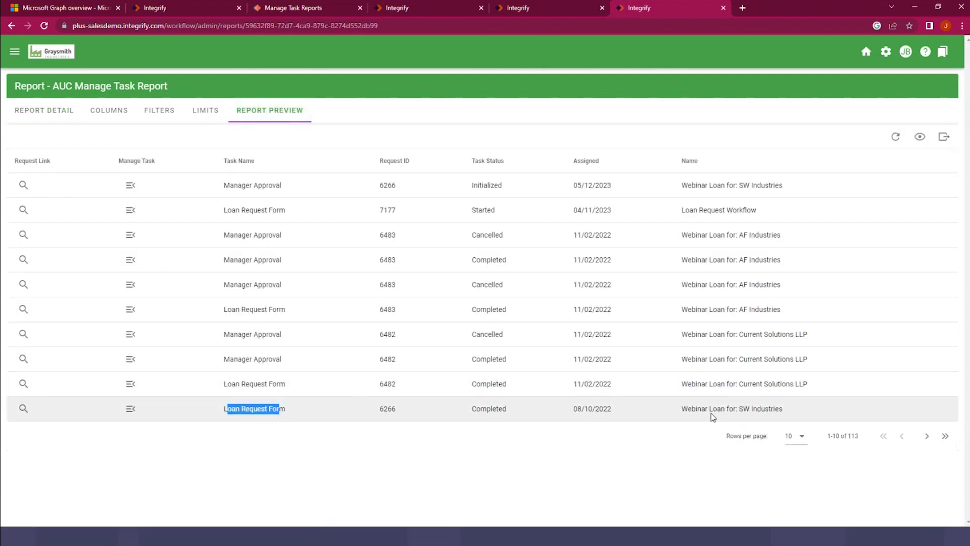
left_click(130, 408)
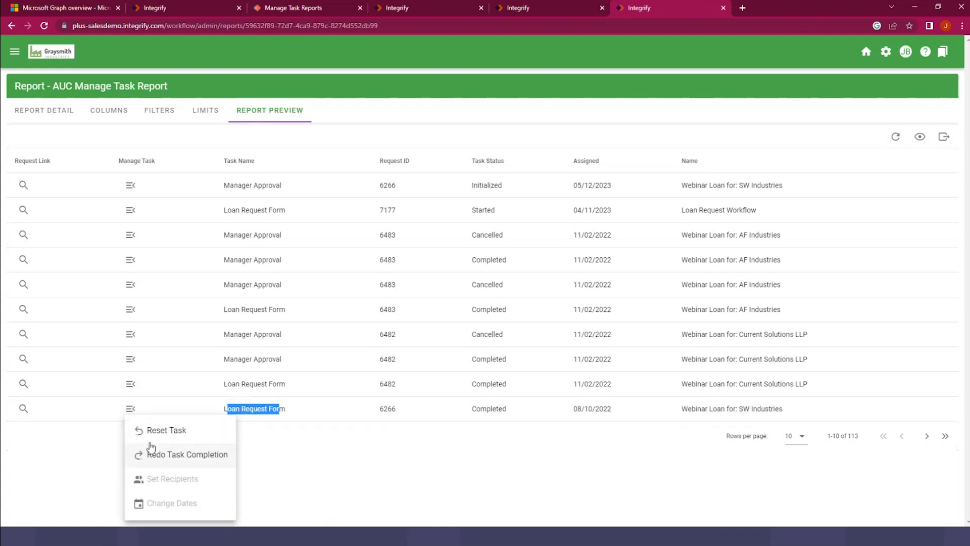
left_click(159, 432)
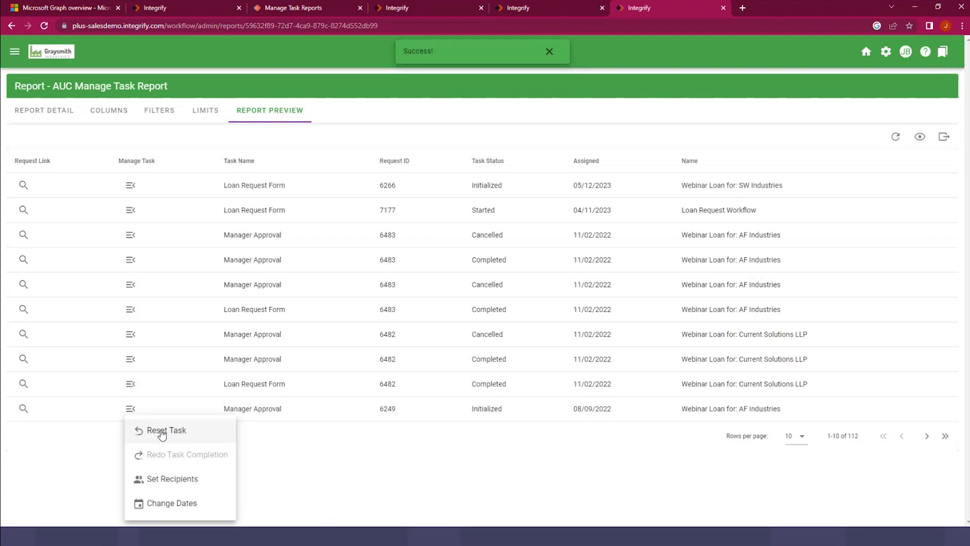
left_click(407, 463)
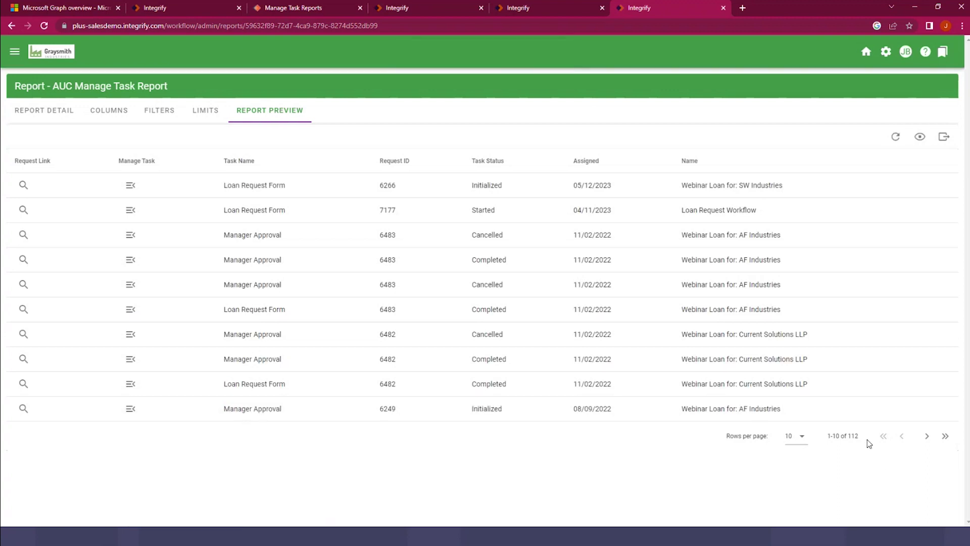
double_click(852, 437)
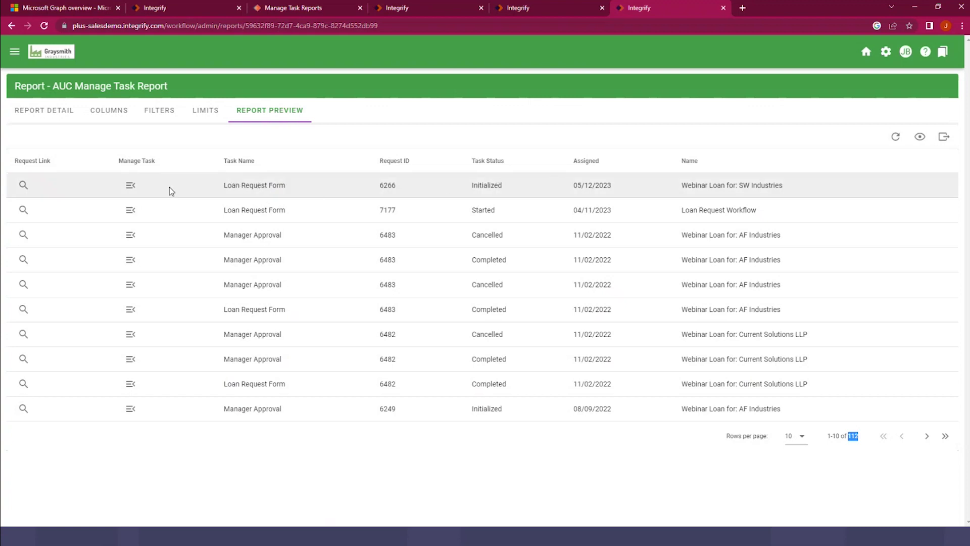
Step: Confirm request 6266's flow shows Loan Request Form open, then return to the AUC Manage Task Report
left_click(24, 187)
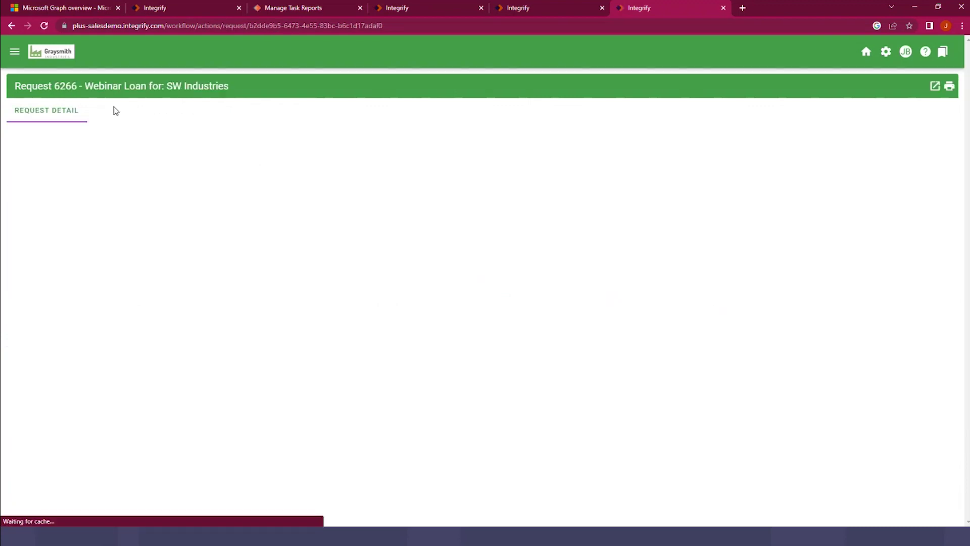
left_click(130, 116)
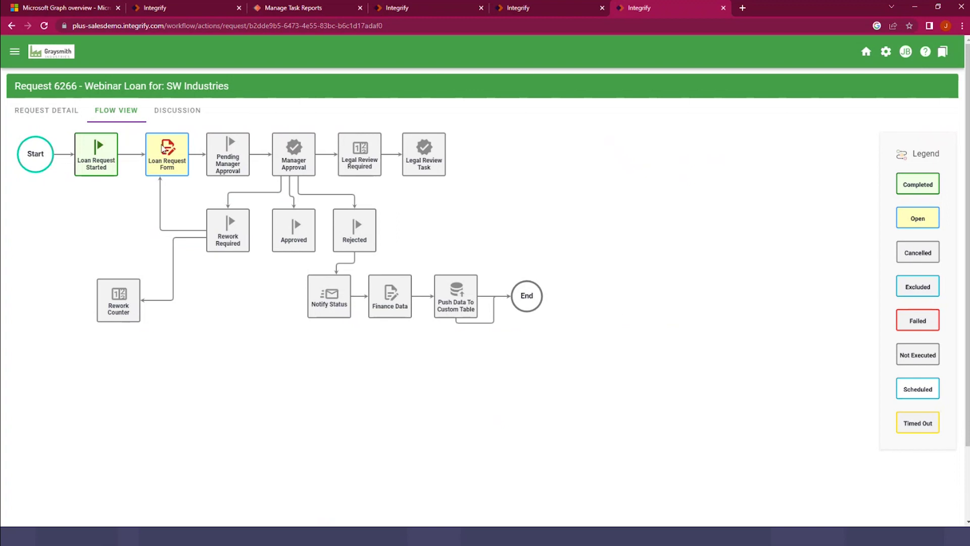
mouse_move(167, 154)
left_click(14, 51)
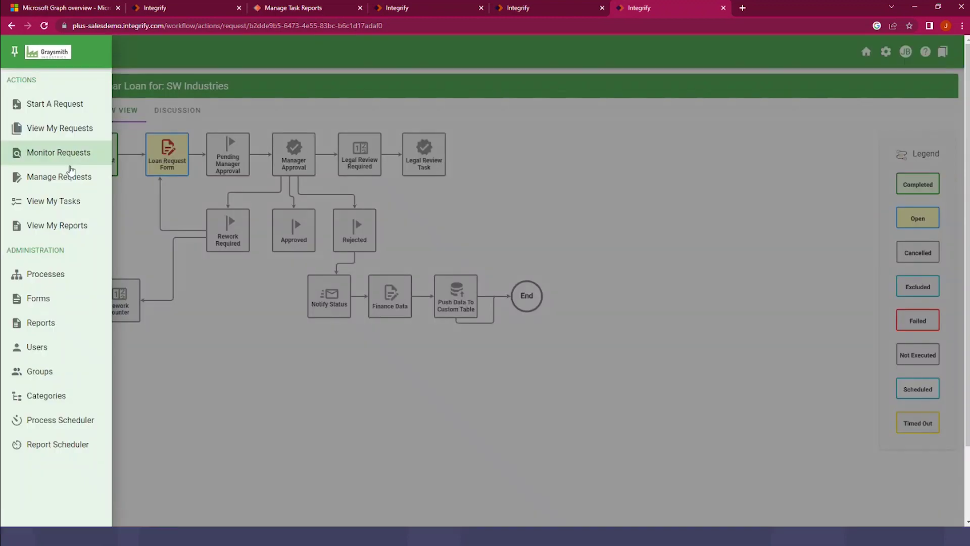
left_click(947, 52)
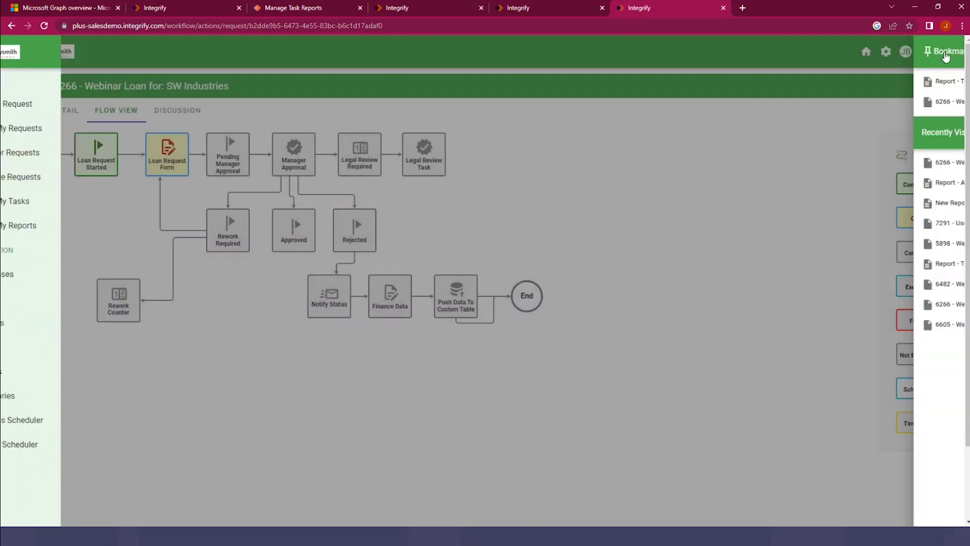
left_click(897, 184)
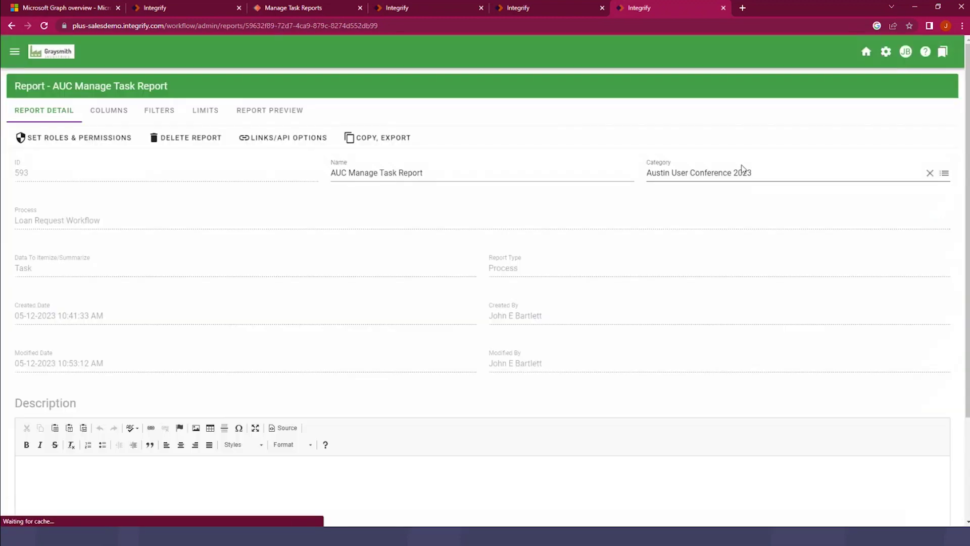
Step: Show the report preview listing 112 tasks with request 6266's Loan Request Form Initialized
left_click(269, 111)
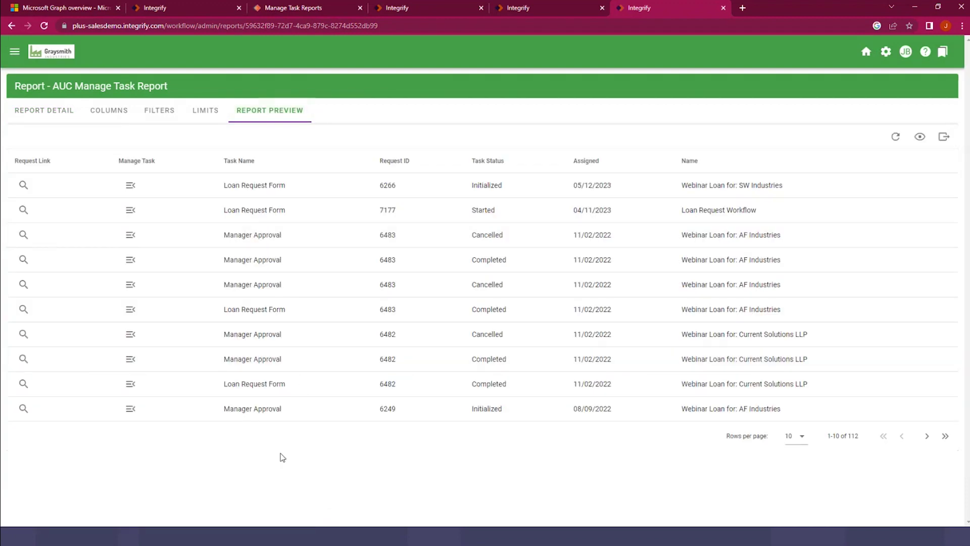